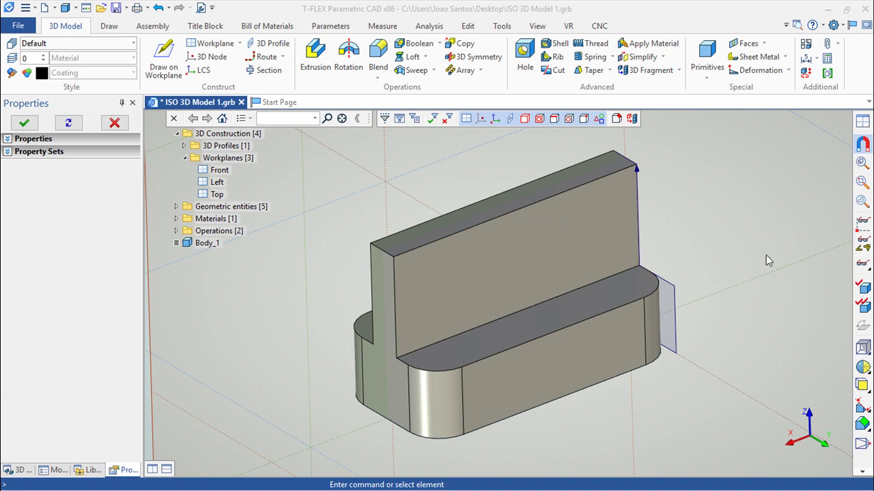
# Step: Create a new FEA study of type Static Strength with Body_1 as the study element
pyautogui.click(565, 169)
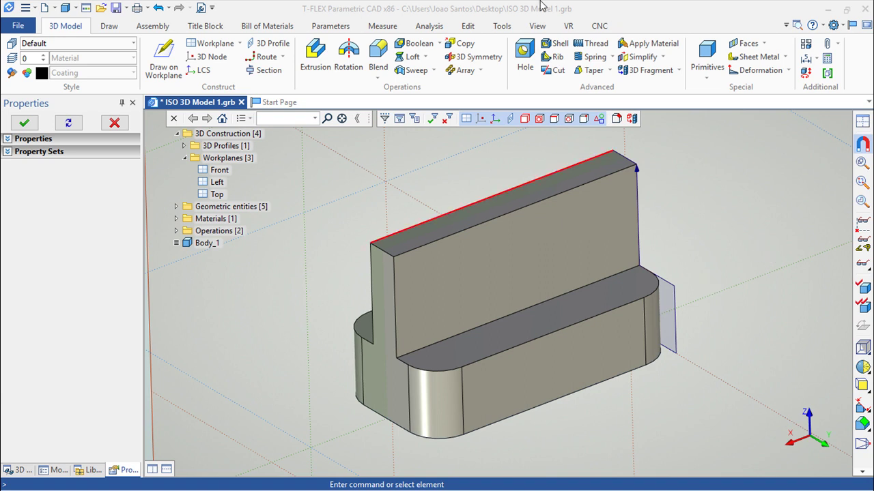
pyautogui.click(430, 26)
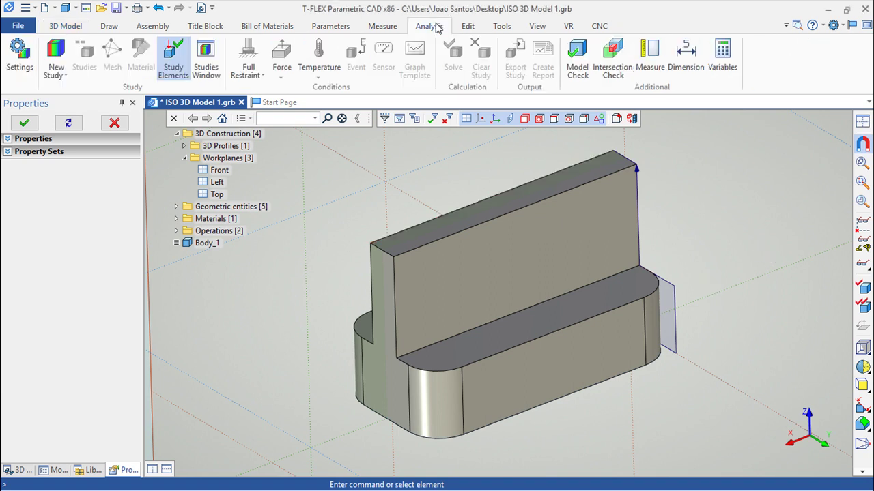
pyautogui.click(57, 71)
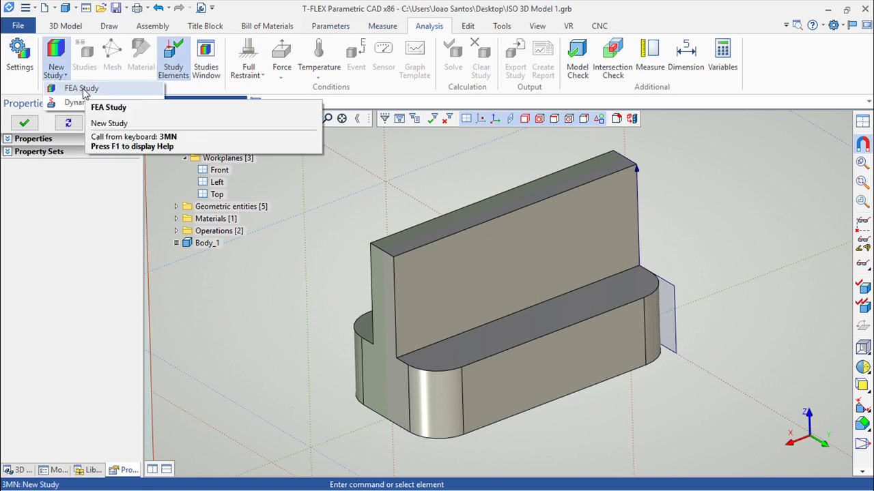
pyautogui.click(81, 89)
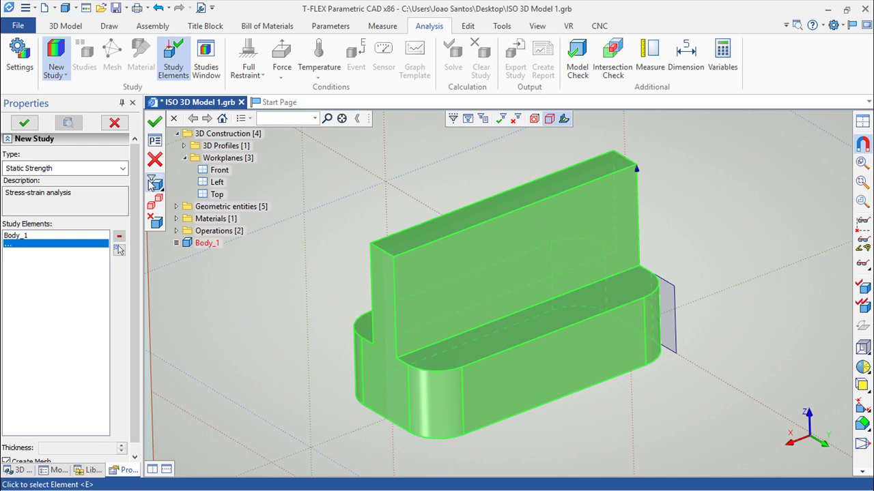
pyautogui.click(20, 236)
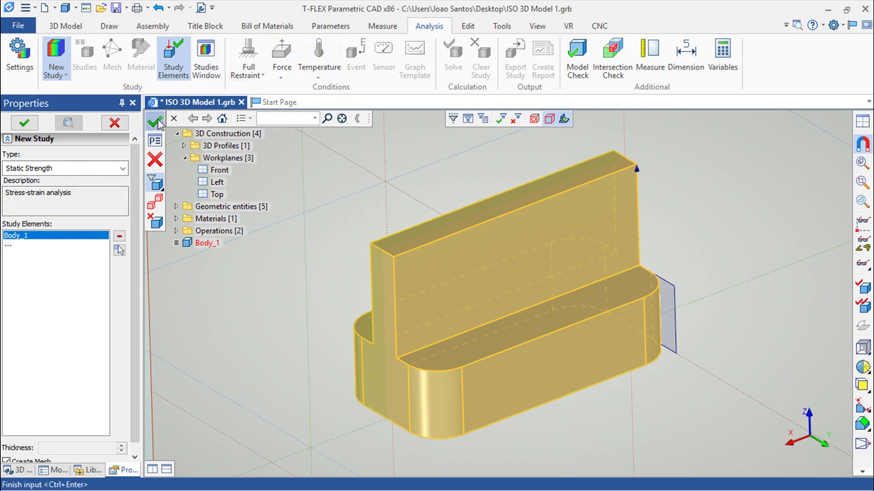
pyautogui.click(156, 122)
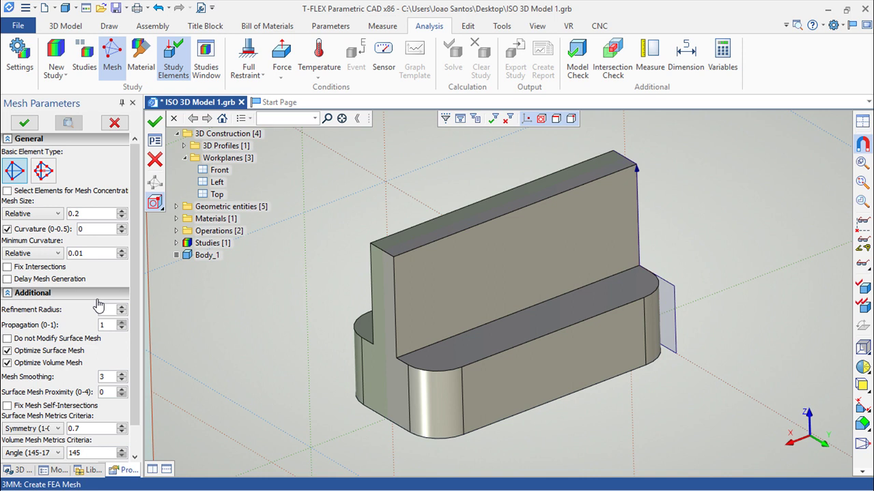
# Step: Generate the study's finite element mesh with a relative mesh size of 1 and a refinement radius of 5
pyautogui.click(102, 309)
pyautogui.write('5')
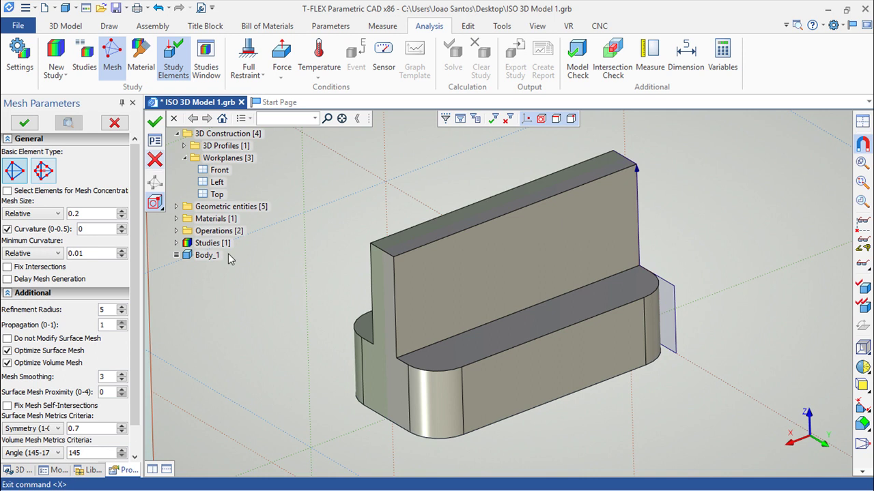
pyautogui.moveTo(315, 289); pyautogui.dragTo(350, 370, button='right')
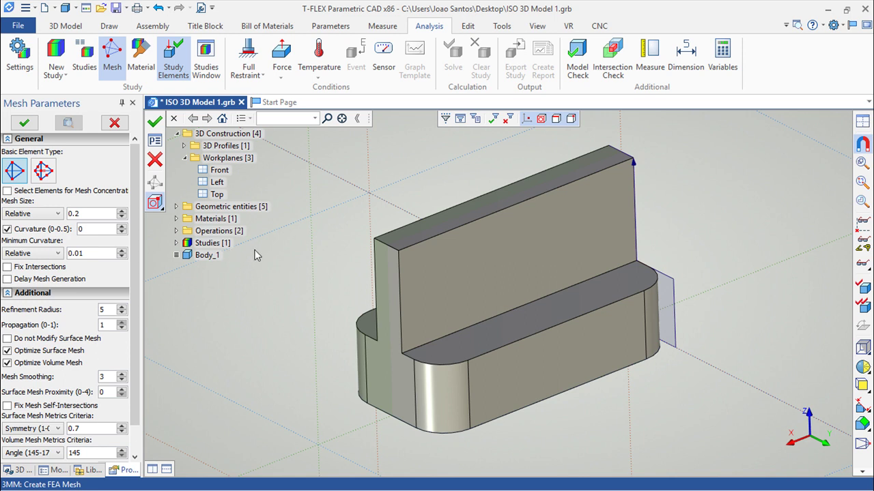
pyautogui.doubleClick(86, 215)
pyautogui.write('1')
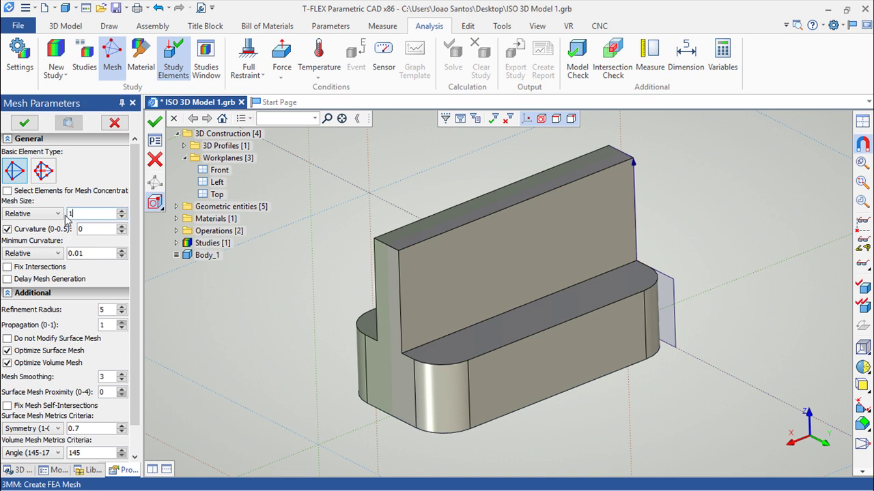
pyautogui.click(76, 254)
pyautogui.doubleClick(70, 253)
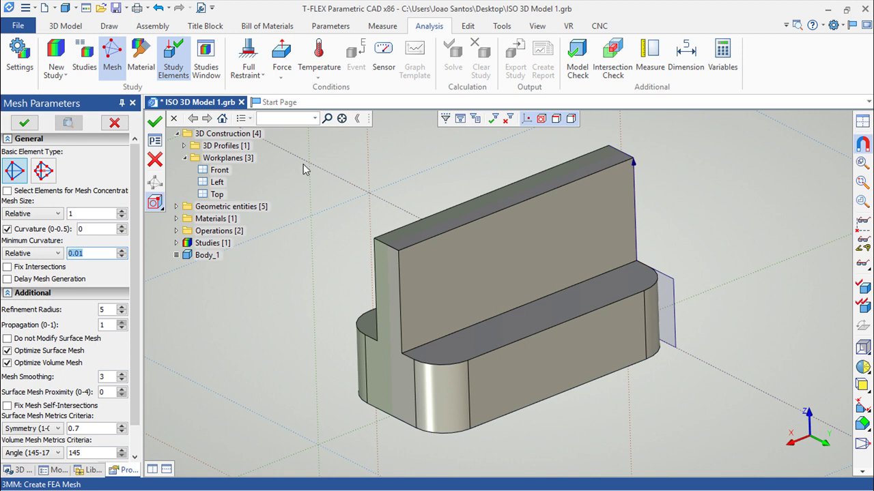
pyautogui.click(156, 124)
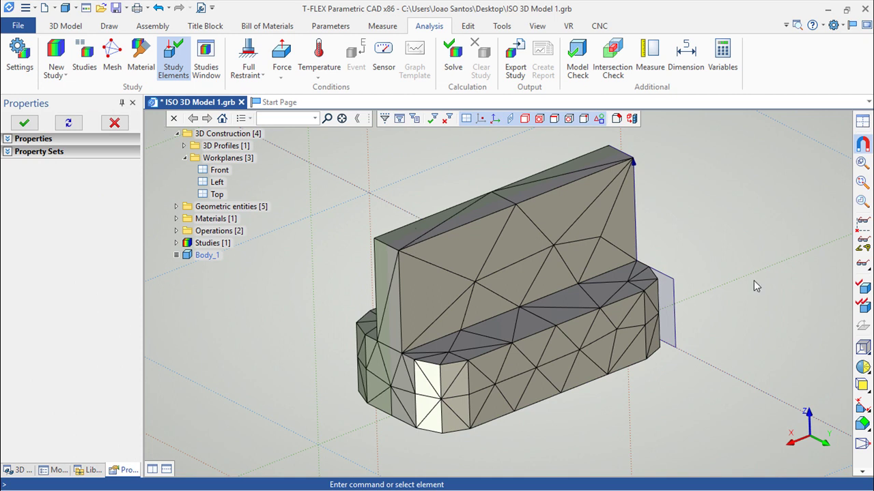
# Step: Change the base element type of the strength study's mesh to Curvilinear Tetrahedron and regenerate it
pyautogui.moveTo(689, 258); pyautogui.dragTo(703, 300, button='right')
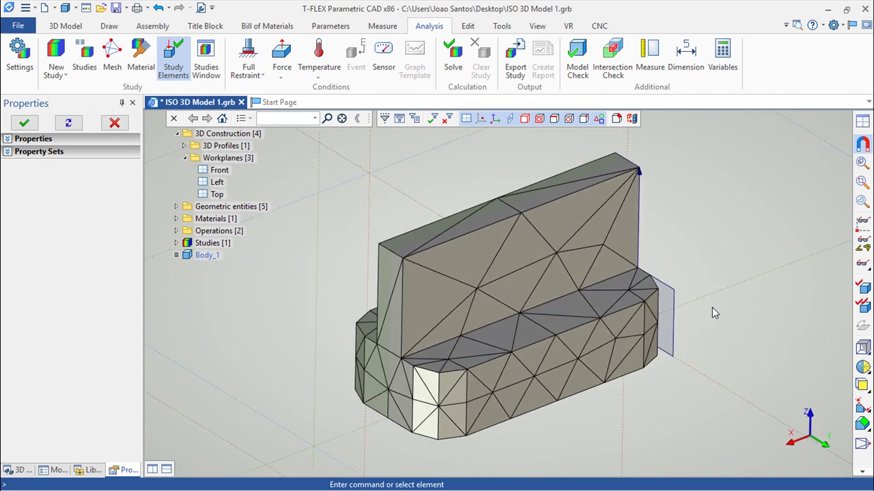
pyautogui.moveTo(610, 454); pyautogui.dragTo(551, 367, button='right')
pyautogui.click(177, 243)
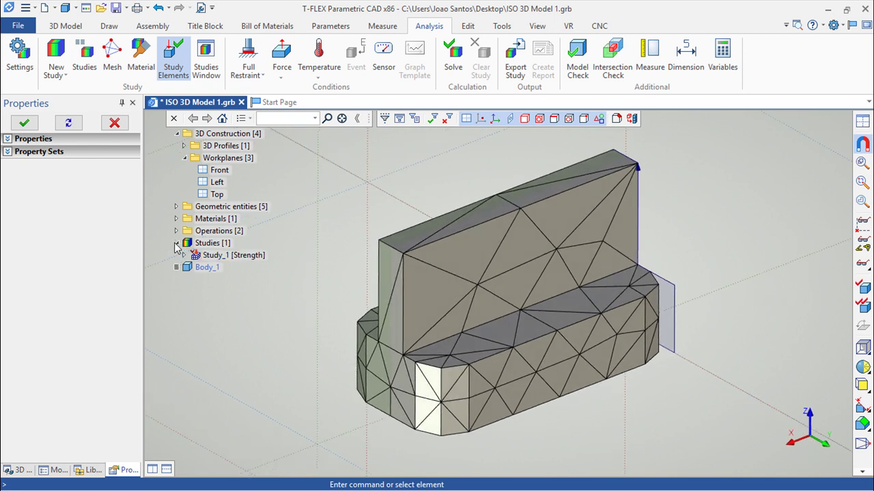
pyautogui.click(184, 255)
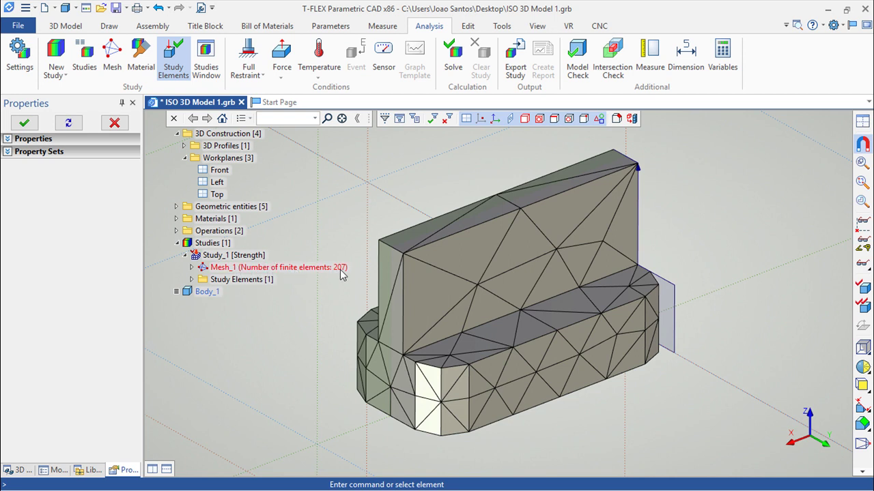
pyautogui.doubleClick(234, 270)
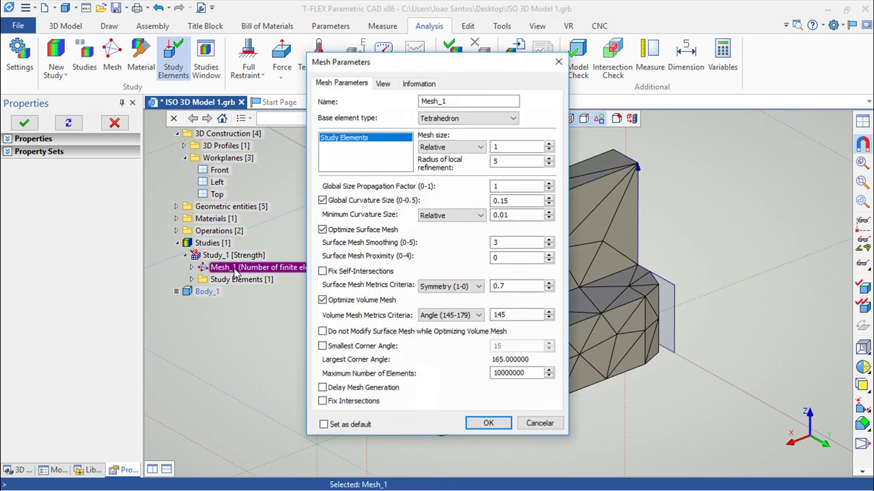
pyautogui.moveTo(439, 67); pyautogui.dragTo(211, 95)
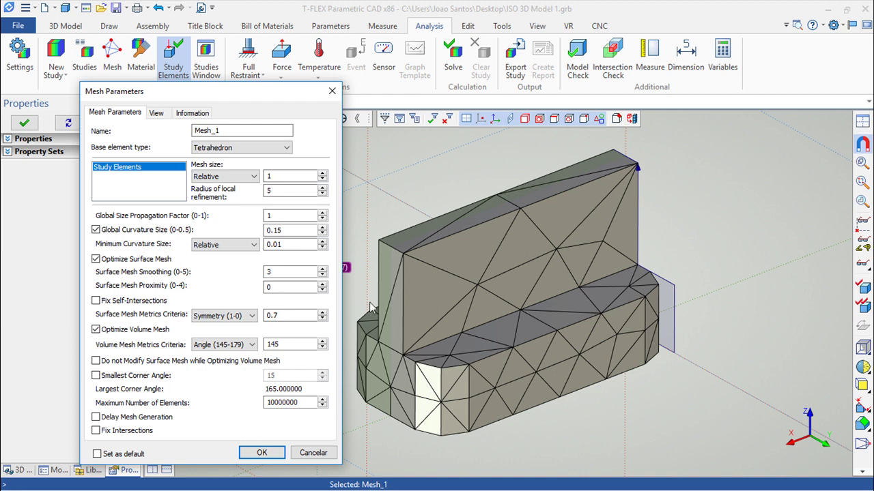
pyautogui.click(286, 147)
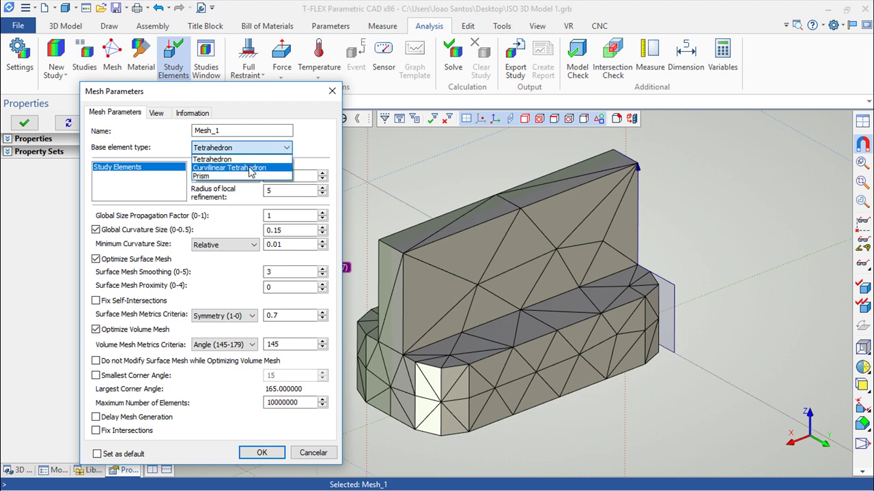
pyautogui.click(251, 169)
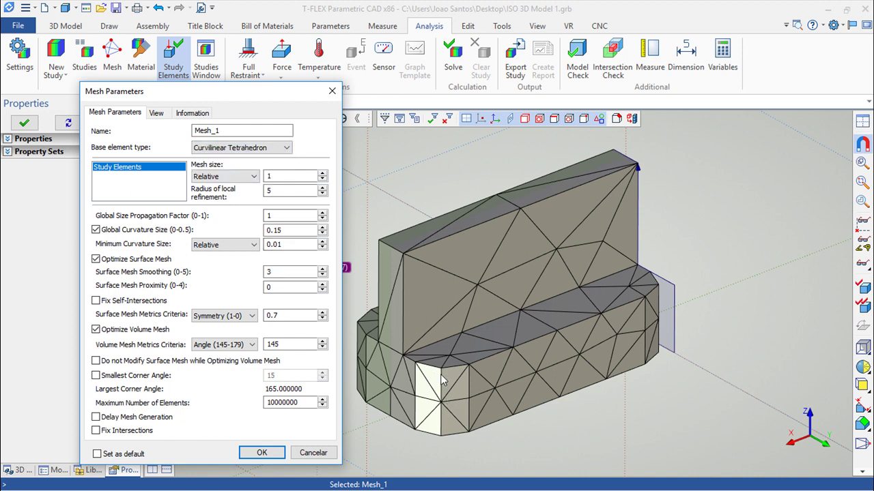
pyautogui.click(260, 453)
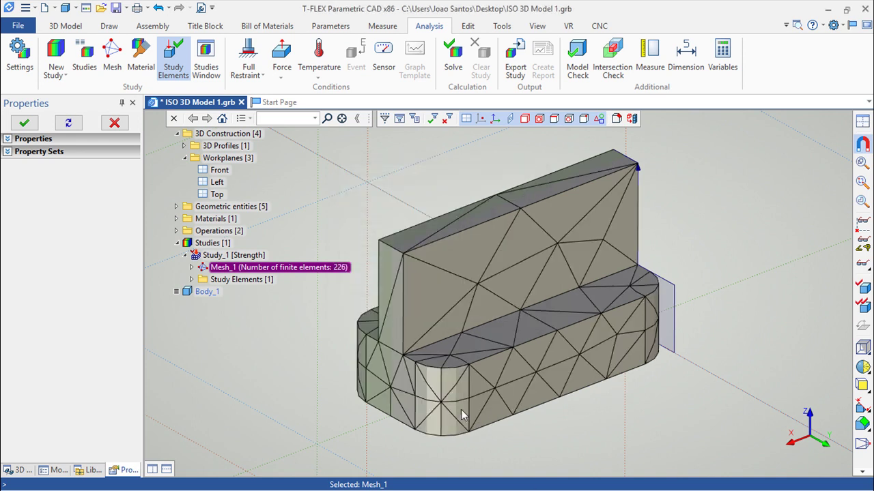
# Step: Change the base element type of Mesh_1 to Prism and regenerate the mesh
pyautogui.scroll(-2, 442, 405)
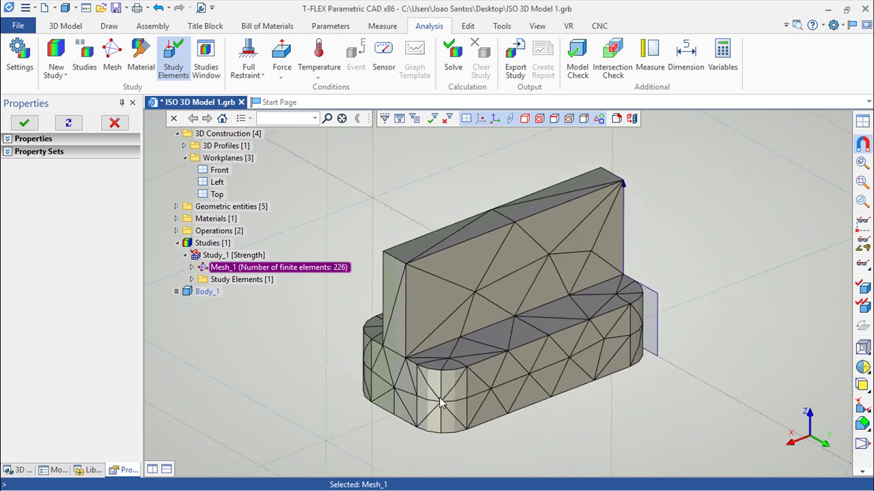
pyautogui.scroll(3, 440, 403)
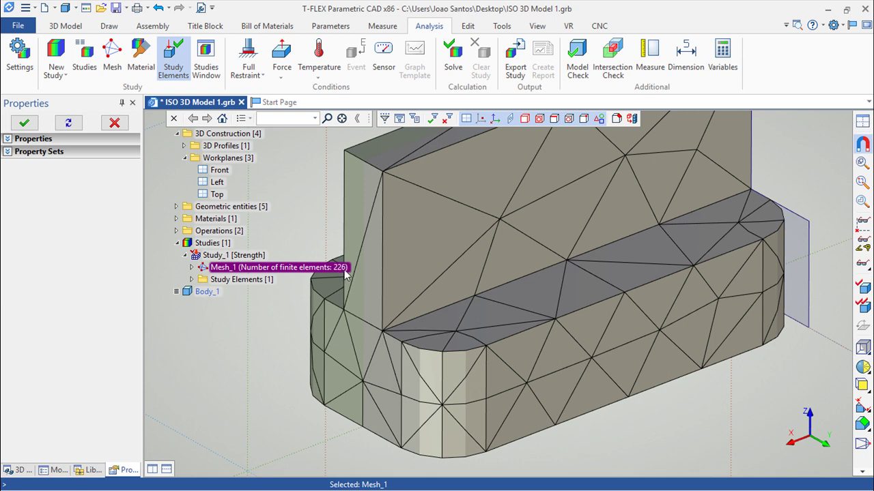
pyautogui.doubleClick(298, 269)
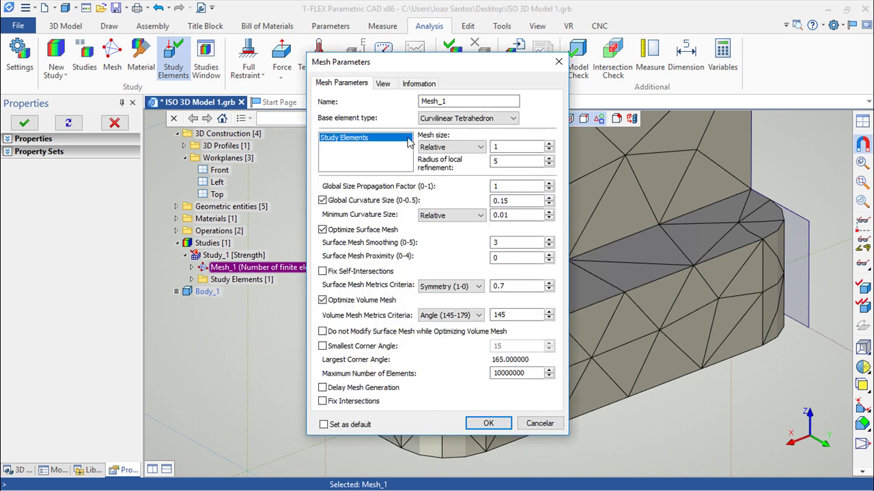
pyautogui.click(509, 118)
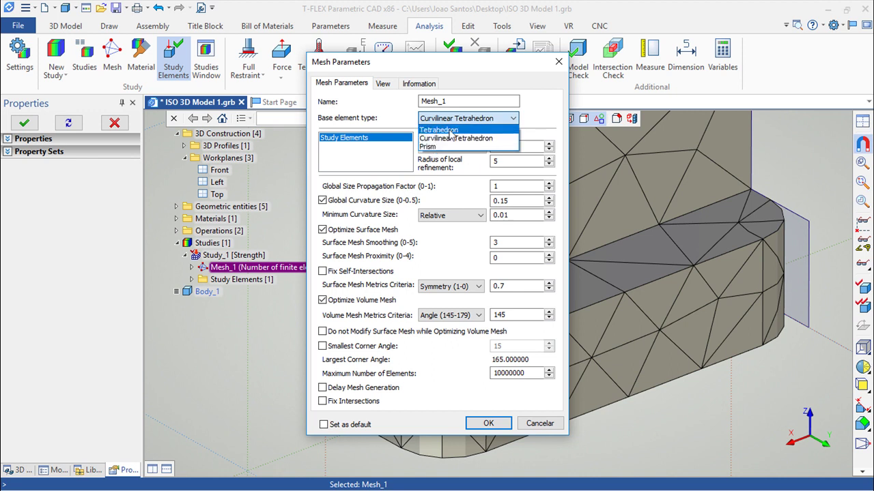
pyautogui.click(428, 146)
pyautogui.click(488, 423)
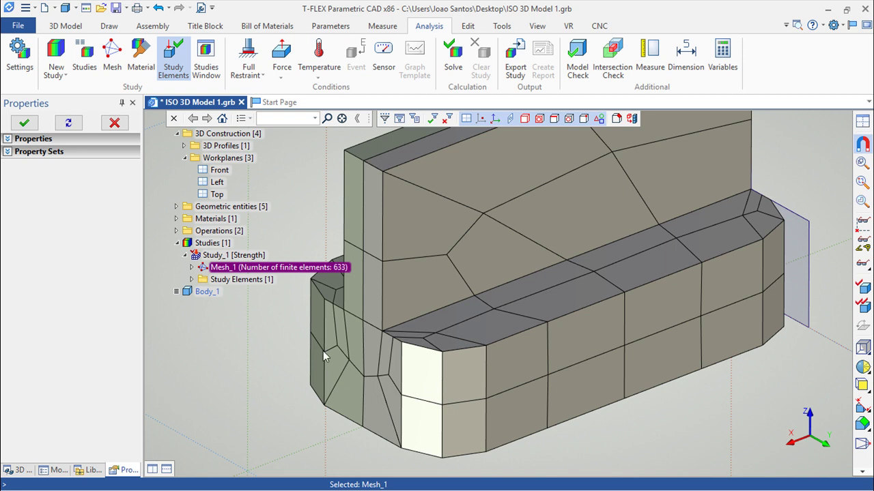
# Step: Switch the base element type of Mesh_1 from Prism back to Curvilinear Tetrahedron
pyautogui.doubleClick(307, 269)
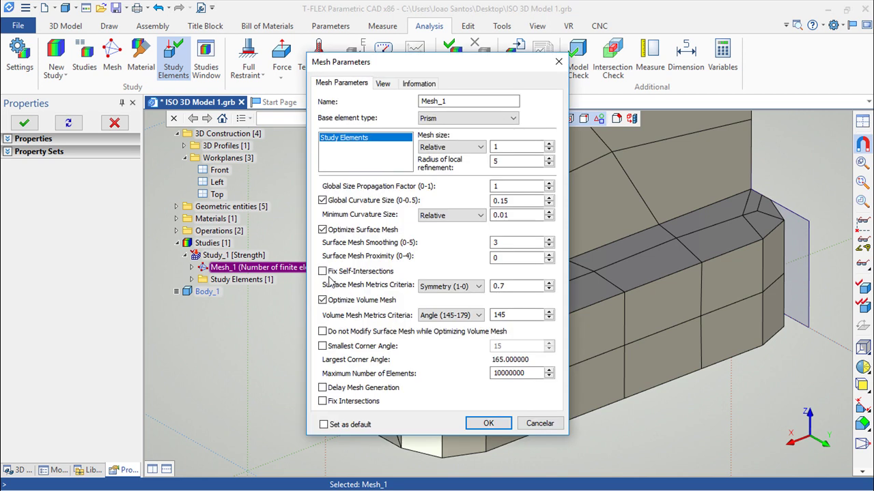
pyautogui.click(513, 121)
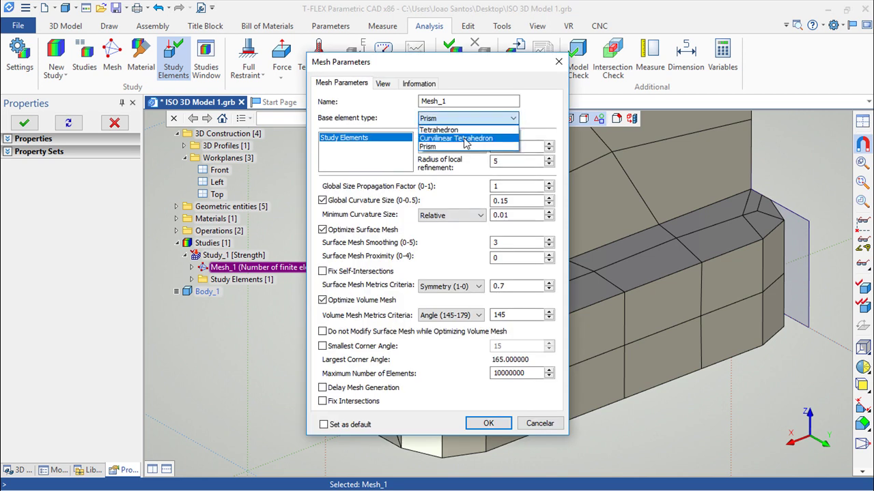
pyautogui.click(464, 138)
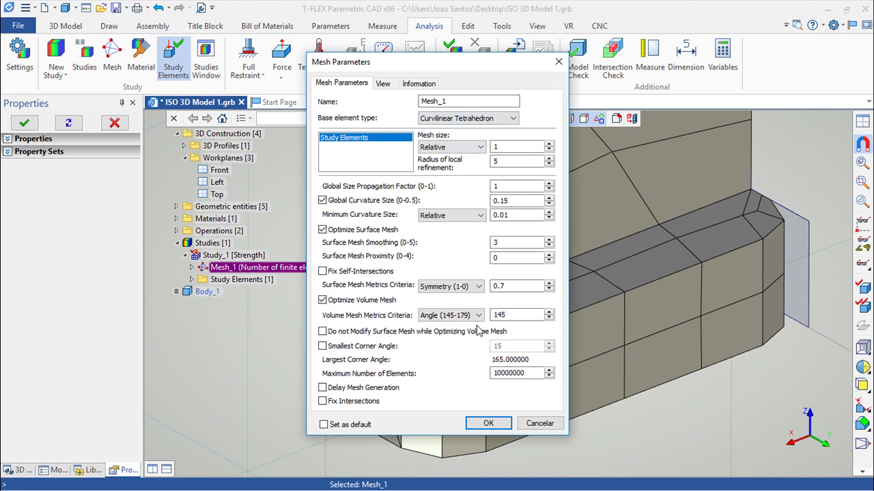
pyautogui.click(488, 423)
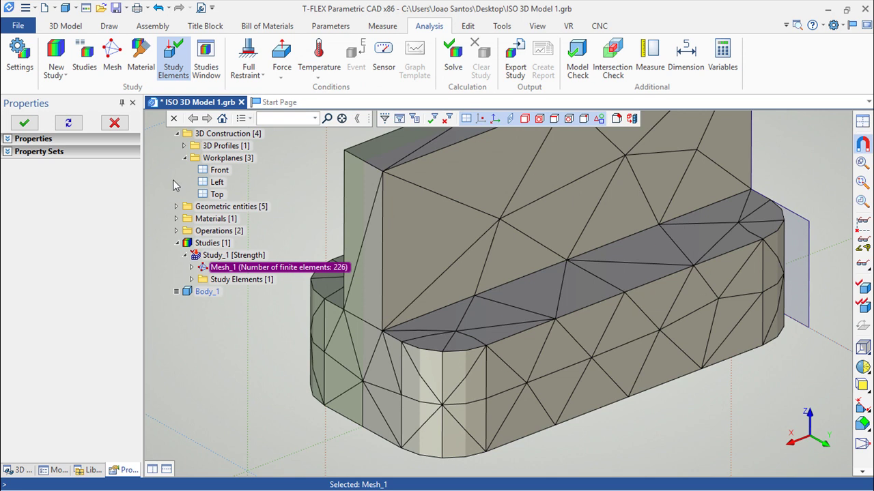
# Step: Set the relative mesh size of Mesh_1 to 0.5 and regenerate the mesh
pyautogui.doubleClick(258, 267)
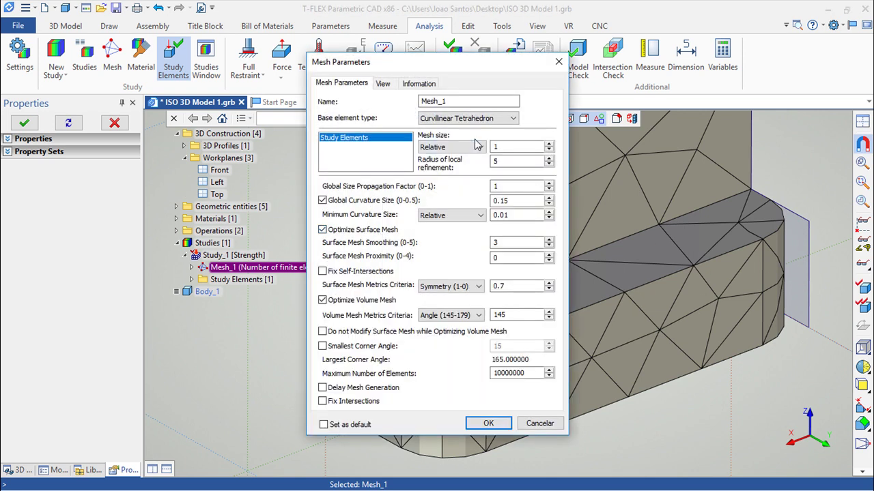
pyautogui.click(511, 147)
pyautogui.hotkey('shift', 'Home')
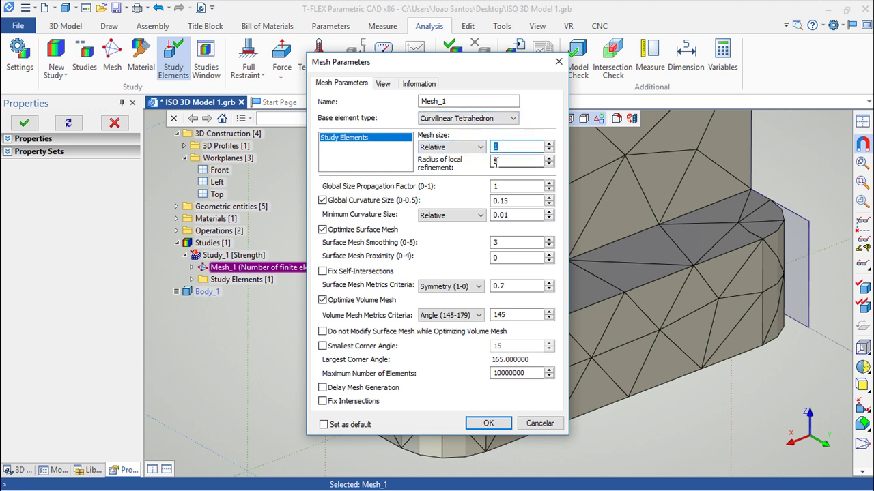
pyautogui.write('.5')
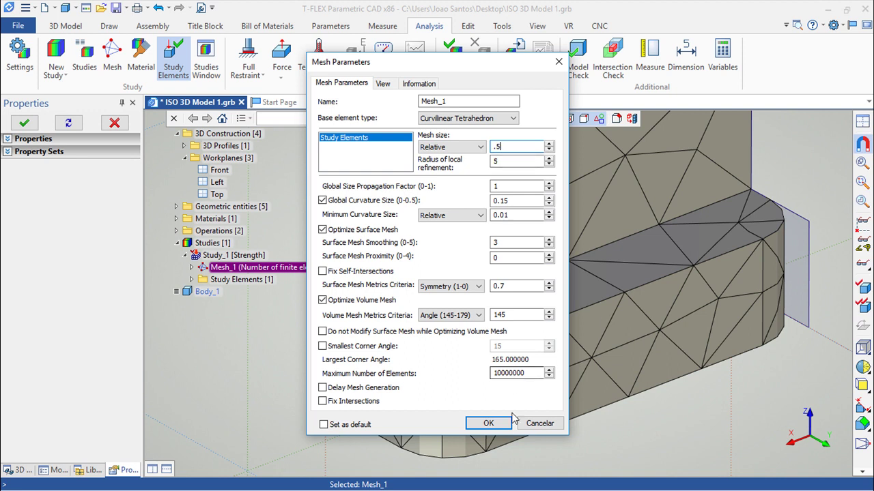
pyautogui.click(499, 425)
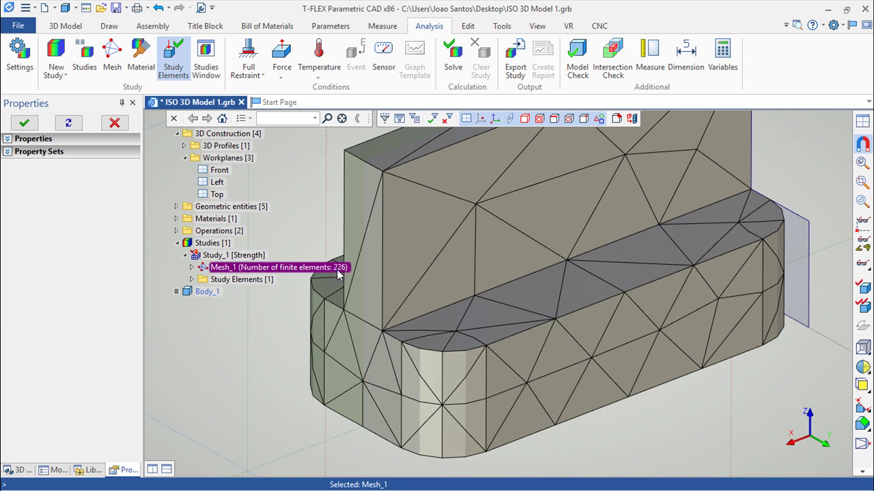
# Step: Refine Mesh_1 by entering a relative mesh size smaller than 0.5 and regenerate it
pyautogui.doubleClick(282, 267)
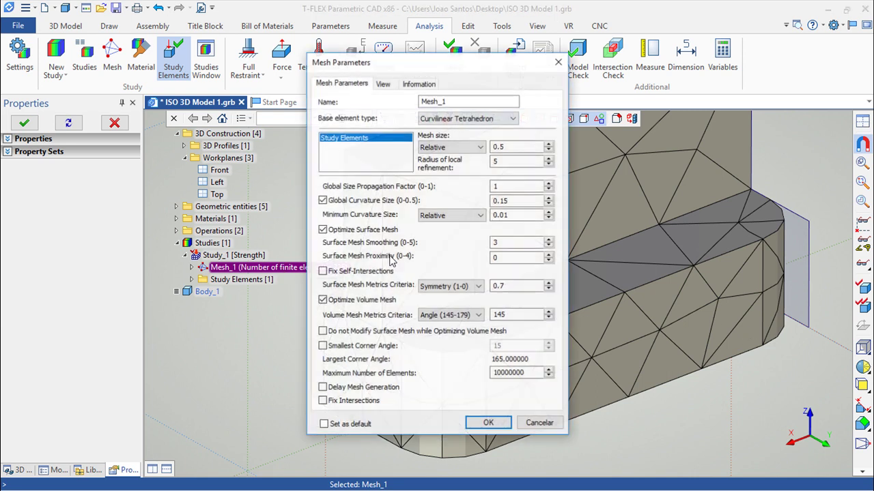
pyautogui.doubleClick(513, 147)
pyautogui.write('.')
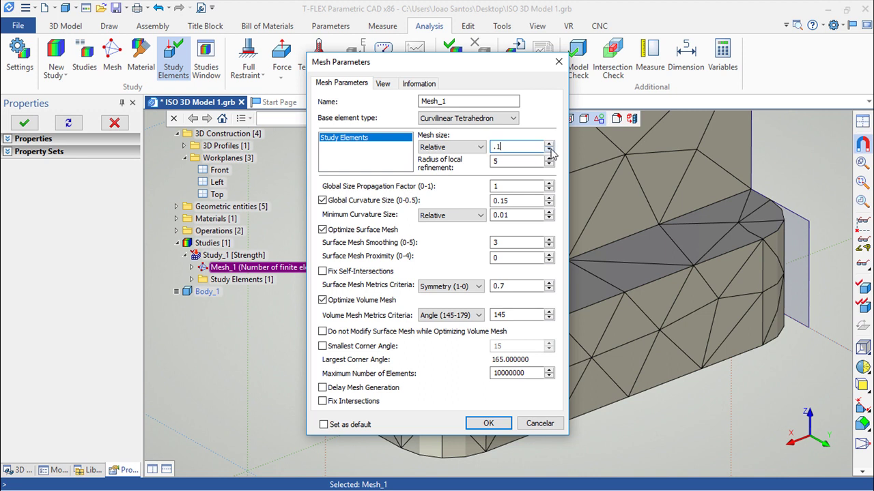
pyautogui.write('2')
pyautogui.press('Return')
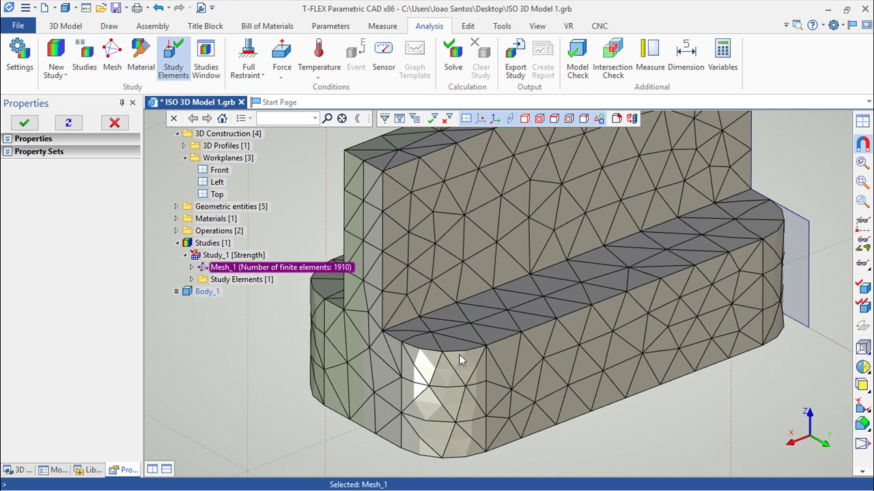
# Step: Set the relative mesh size of Mesh_1 to 1 and regenerate the mesh
pyautogui.moveTo(458, 428); pyautogui.dragTo(517, 378, button='middle')
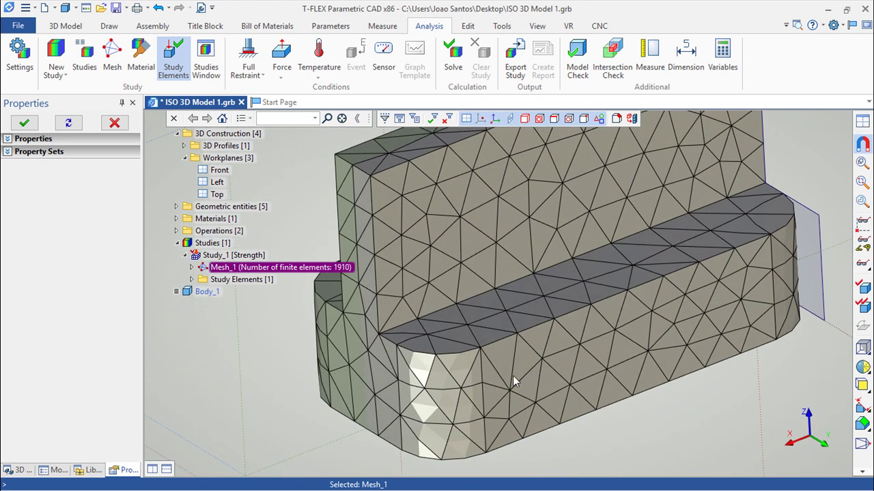
pyautogui.doubleClick(286, 268)
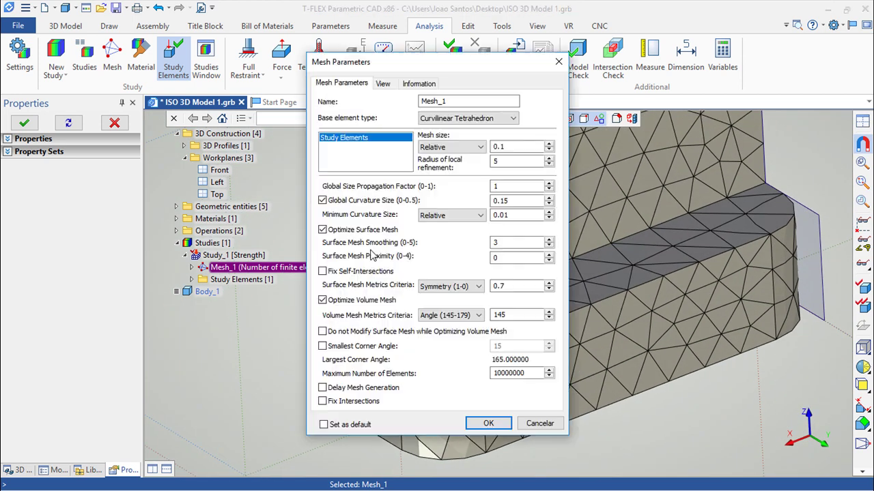
pyautogui.doubleClick(513, 147)
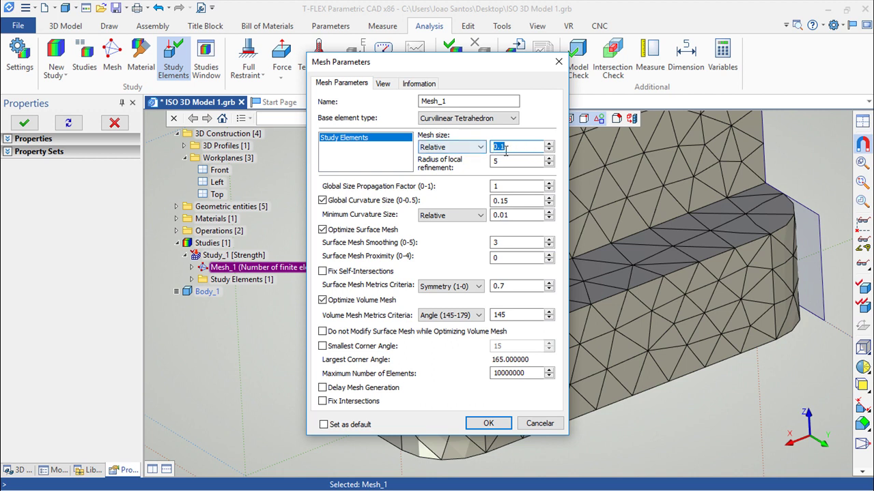
pyautogui.write('1')
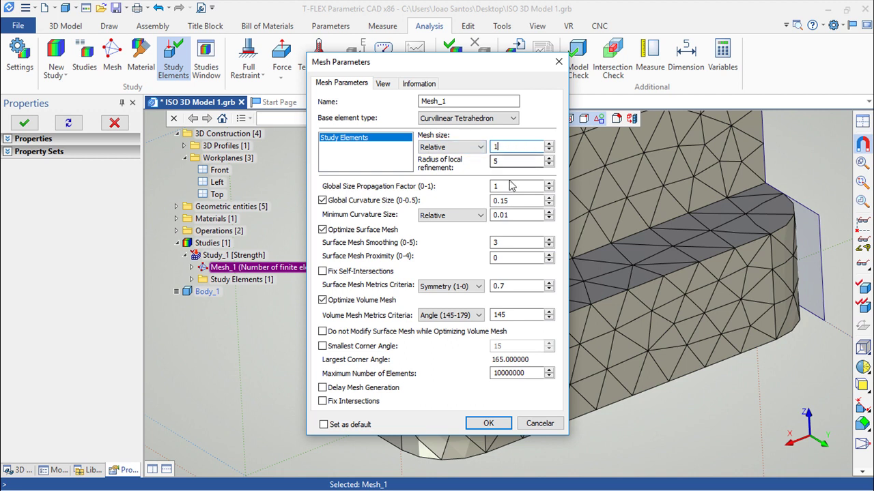
pyautogui.click(488, 423)
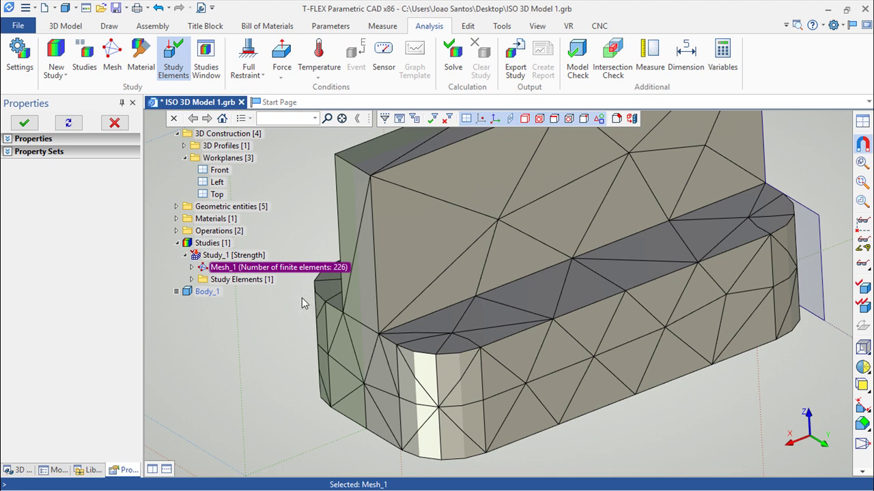
# Step: Switch the mesh size of Mesh_1 from Relative to Absolute, keeping the value 1, and regenerate the mesh
pyautogui.doubleClick(271, 270)
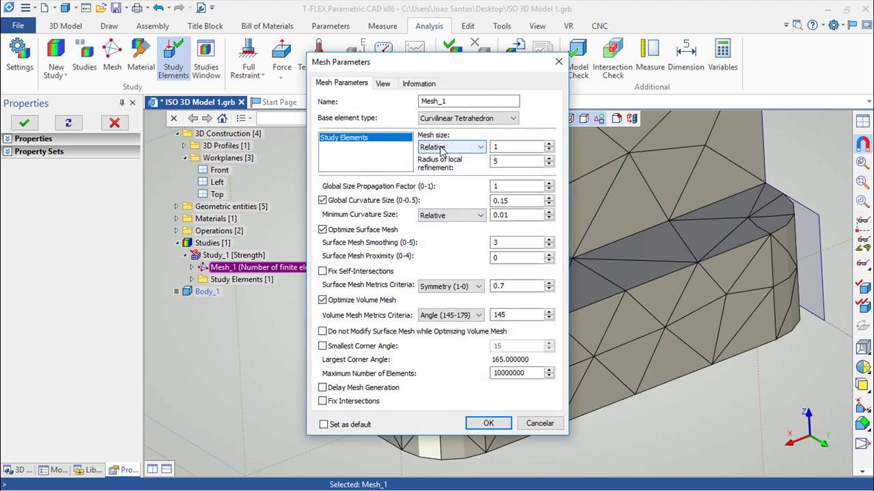
pyautogui.click(480, 150)
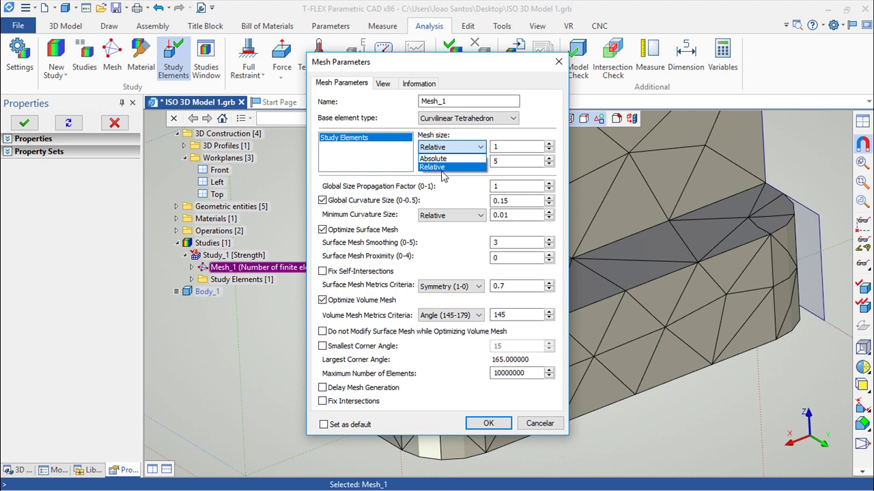
pyautogui.click(500, 150)
pyautogui.click(482, 150)
pyautogui.click(453, 165)
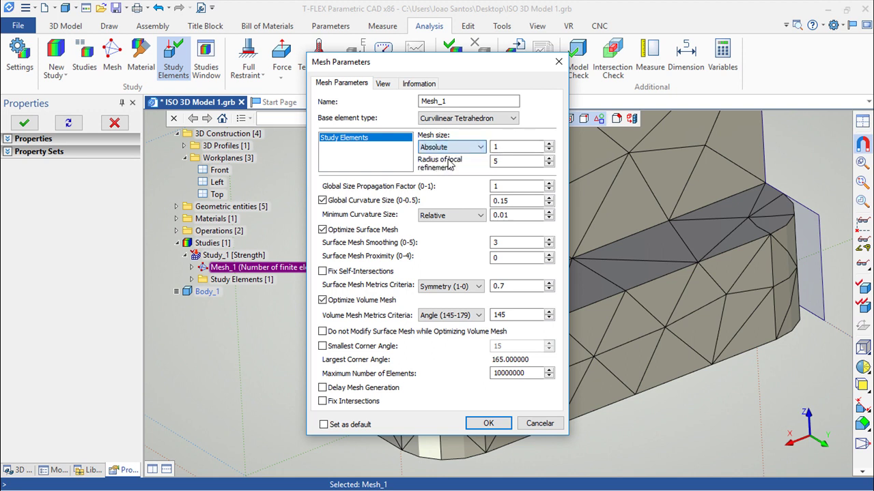
pyautogui.click(494, 415)
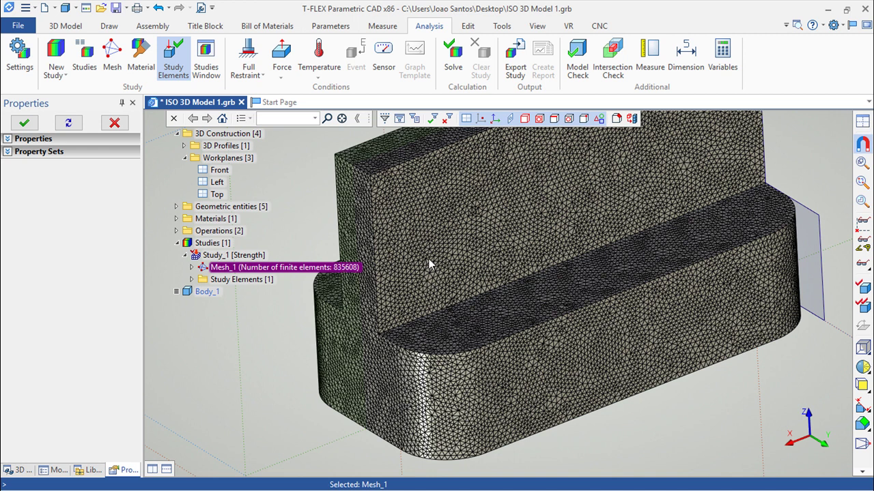
# Step: Switch the mesh size of Mesh_1 back to Relative and regenerate the mesh
pyautogui.scroll(3, 427, 262)
pyautogui.moveTo(505, 305); pyautogui.dragTo(494, 319, button='right')
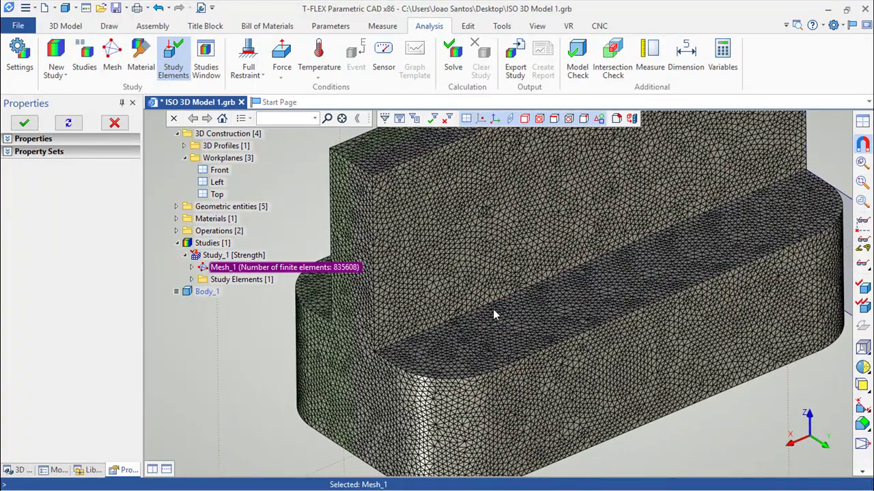
pyautogui.moveTo(499, 287); pyautogui.dragTo(420, 337, button='right')
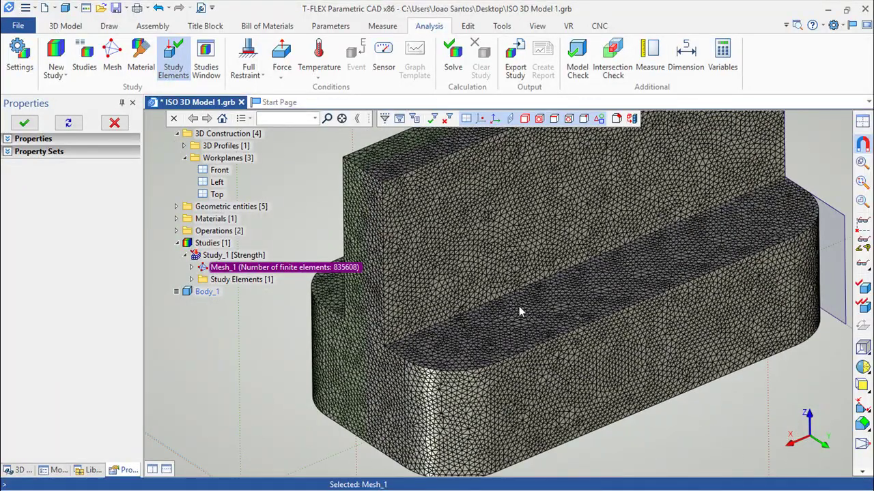
pyautogui.doubleClick(273, 268)
pyautogui.click(481, 148)
pyautogui.click(444, 167)
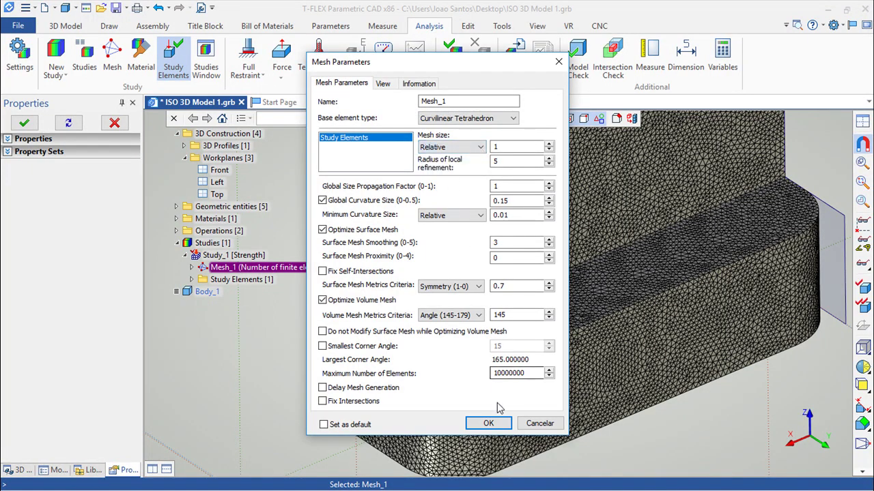
pyautogui.click(492, 423)
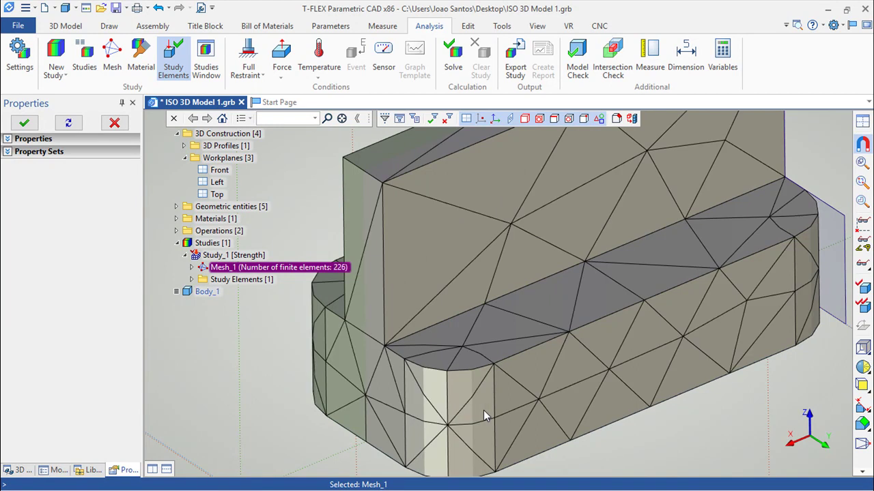
# Step: Delete the strength study Study_1 together with its mesh
pyautogui.doubleClick(278, 273)
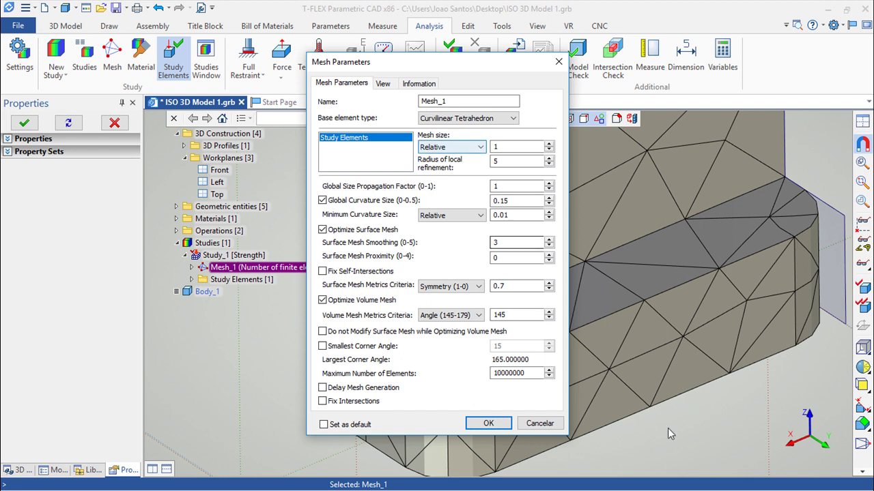
pyautogui.click(545, 428)
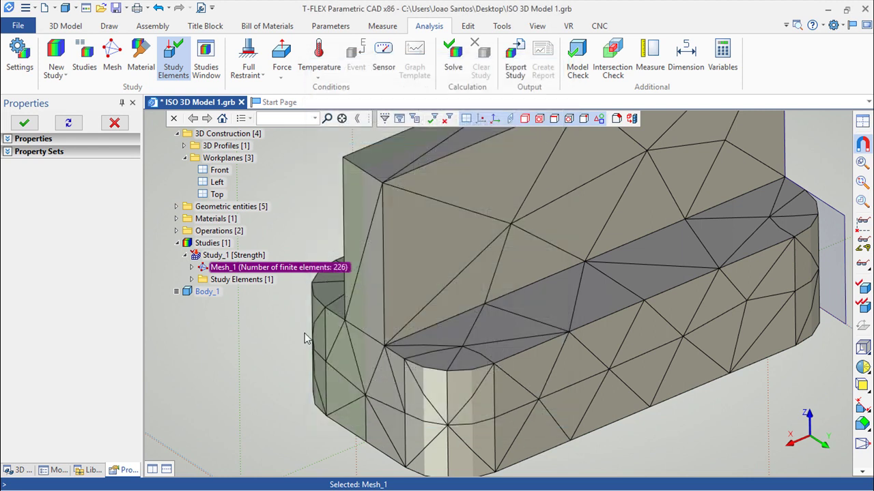
pyautogui.rightClick(222, 259)
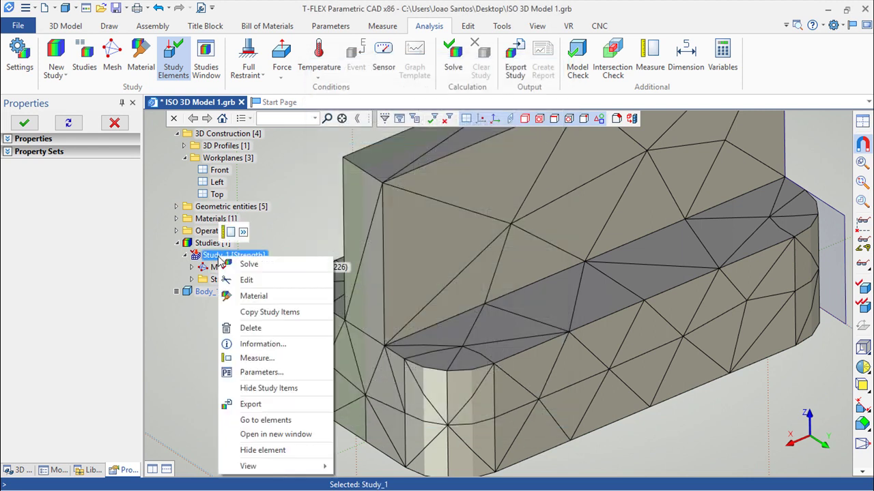
pyautogui.click(272, 329)
pyautogui.click(520, 355)
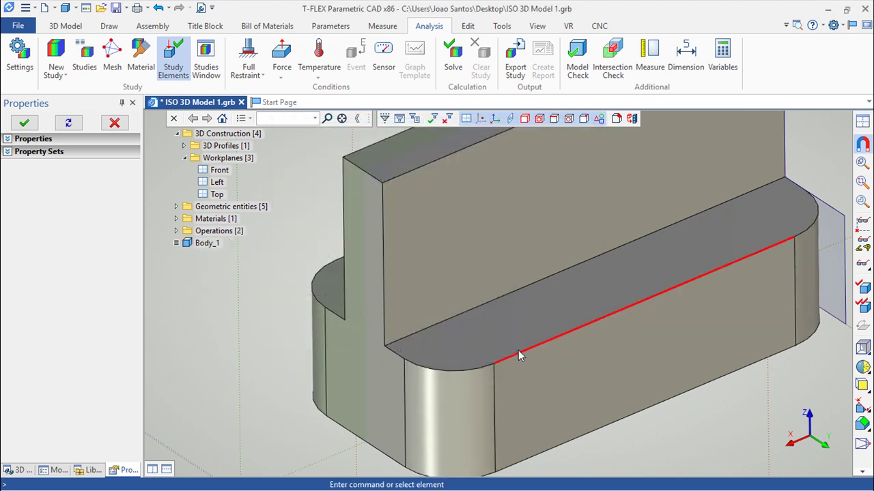
# Step: Create a new FEA study of type Static Strength for Body_1
pyautogui.click(25, 8)
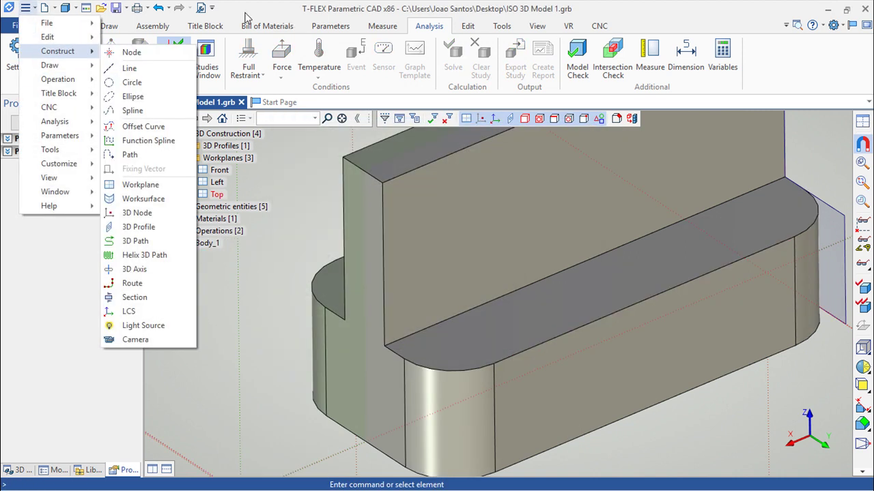
pyautogui.press('Escape')
pyautogui.click(62, 74)
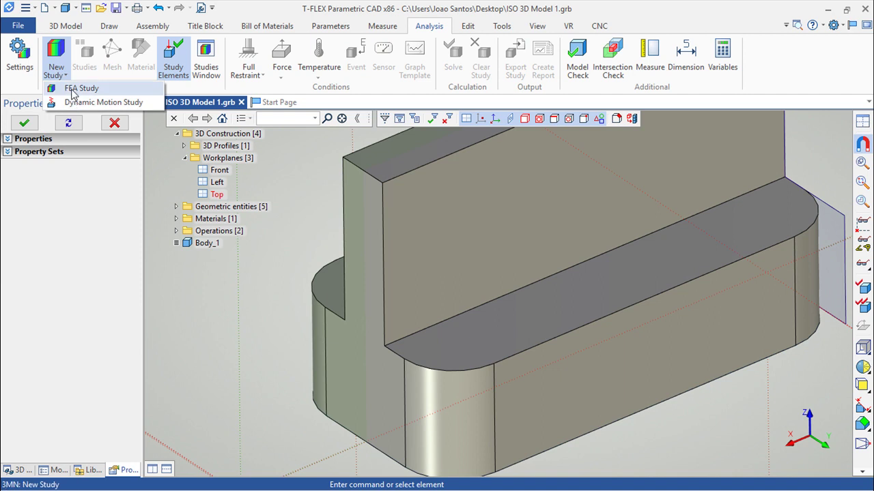
pyautogui.click(81, 88)
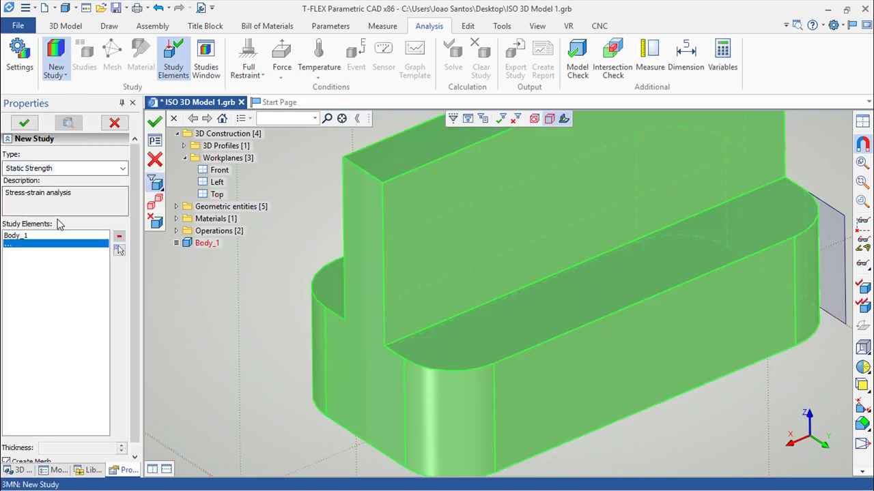
pyautogui.click(155, 123)
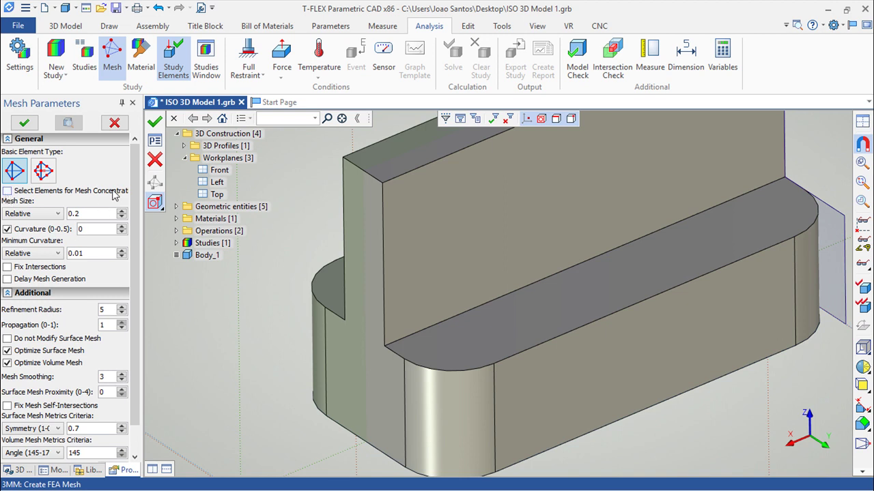
# Step: Generate a tetrahedral mesh with relative size 1, concentrated at absolute size 1 along the inner edge between wall and base
pyautogui.click(8, 192)
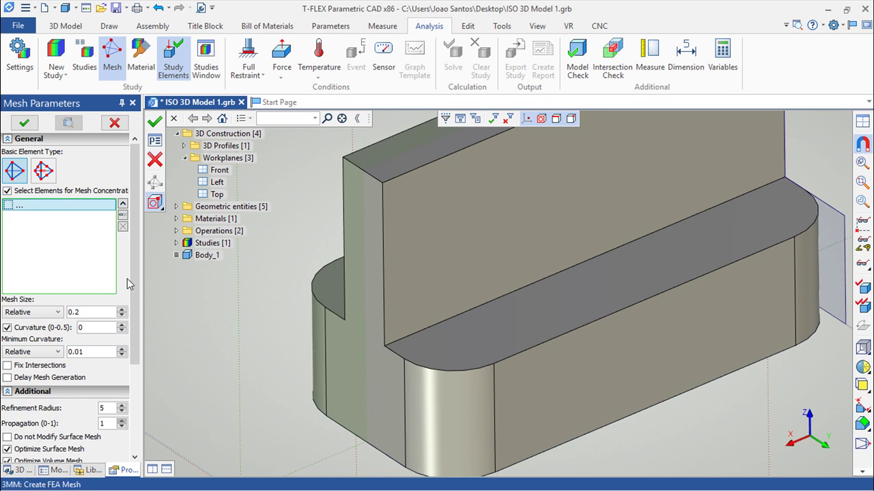
pyautogui.doubleClick(85, 312)
pyautogui.write('1')
pyautogui.click(488, 303)
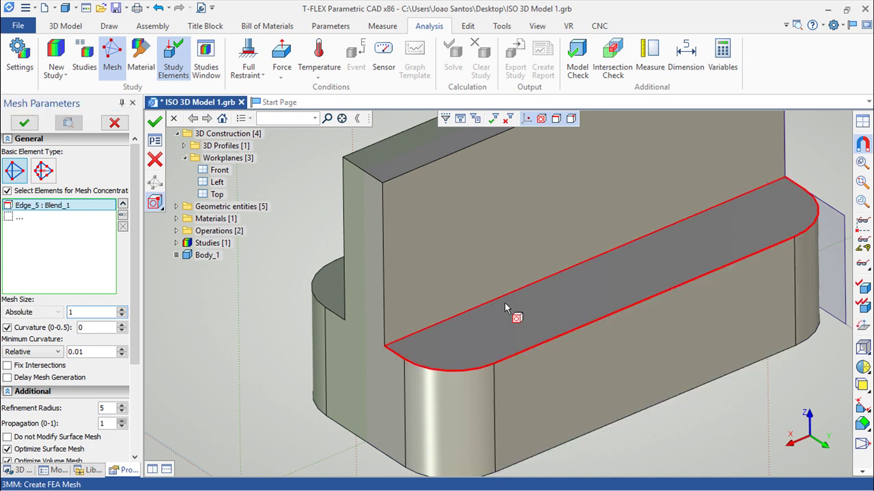
pyautogui.click(155, 122)
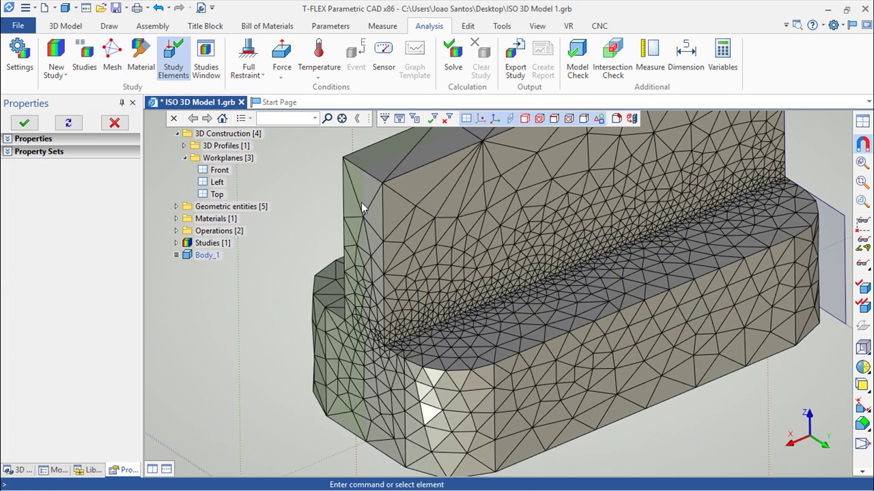
# Step: Review the parameters of Mesh_1 and examine how element size changes away from the refined inner edge
pyautogui.click(176, 243)
pyautogui.click(185, 255)
pyautogui.click(307, 268)
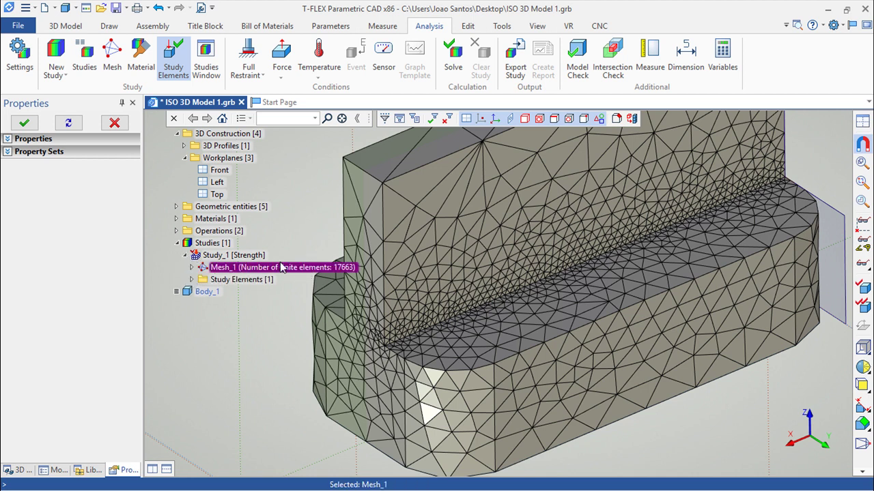
pyautogui.moveTo(566, 335)
pyautogui.mouseDown(button='right')
pyautogui.moveTo(588, 305)
pyautogui.moveTo(566, 347)
pyautogui.moveTo(587, 322)
pyautogui.moveTo(580, 328)
pyautogui.mouseUp(button='right')
pyautogui.doubleClick(238, 269)
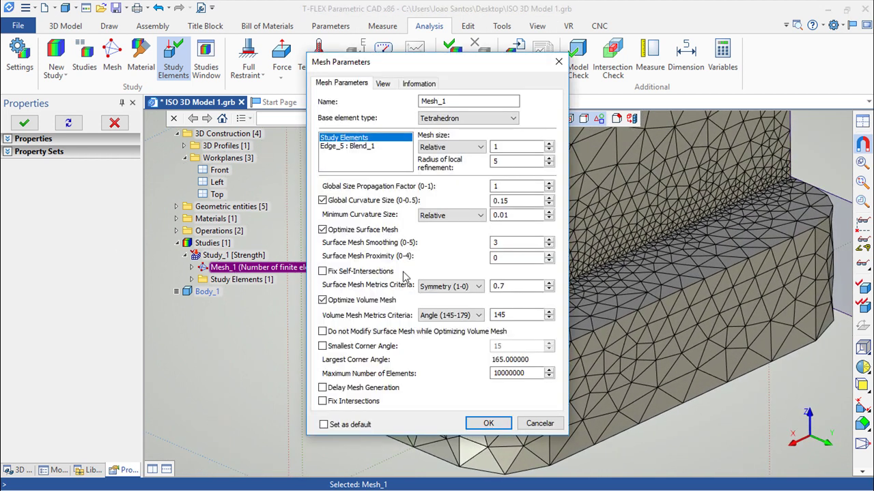
pyautogui.moveTo(462, 71); pyautogui.dragTo(170, 102)
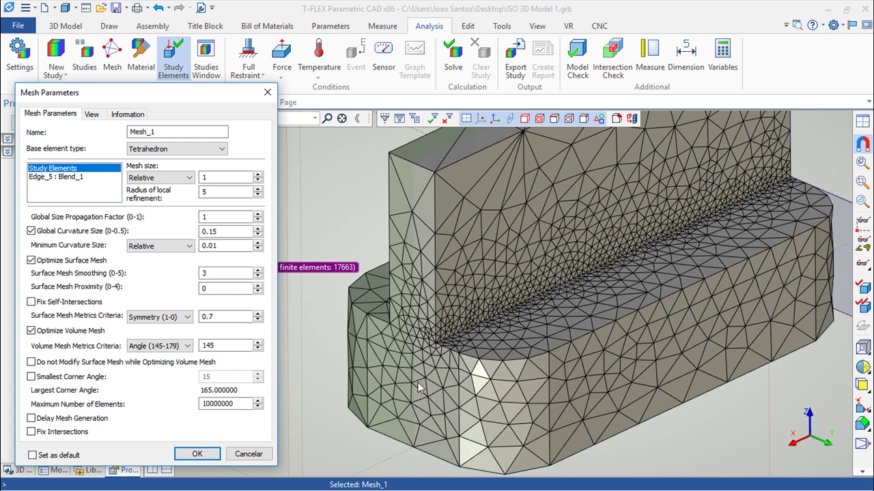
pyautogui.click(247, 455)
pyautogui.scroll(6, 847, 360)
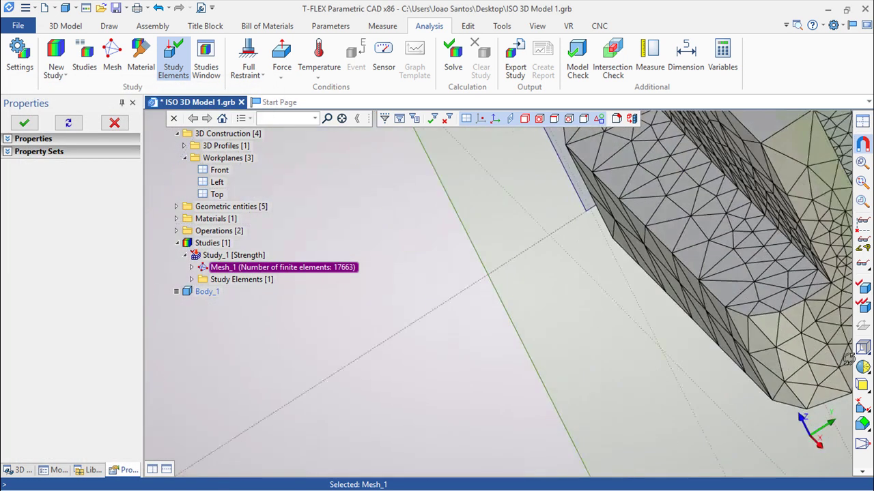
pyautogui.moveTo(624, 296); pyautogui.dragTo(461, 288, button='right')
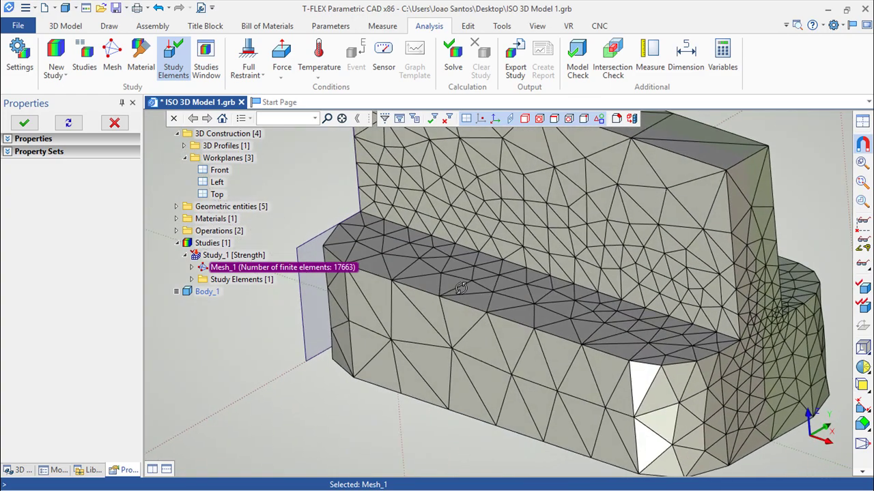
pyautogui.moveTo(553, 364); pyautogui.dragTo(505, 365, button='right')
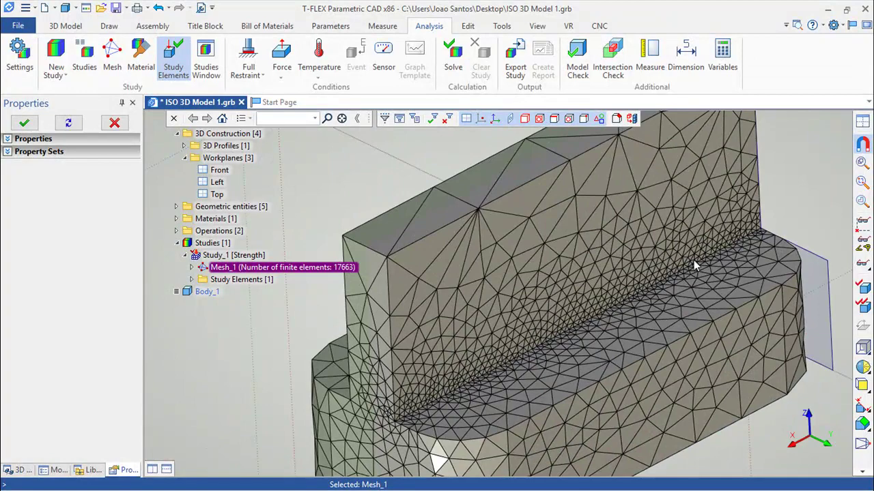
pyautogui.moveTo(724, 256); pyautogui.dragTo(465, 369, button='right')
pyautogui.moveTo(425, 337); pyautogui.dragTo(443, 314, button='right')
pyautogui.scroll(5, 447, 317)
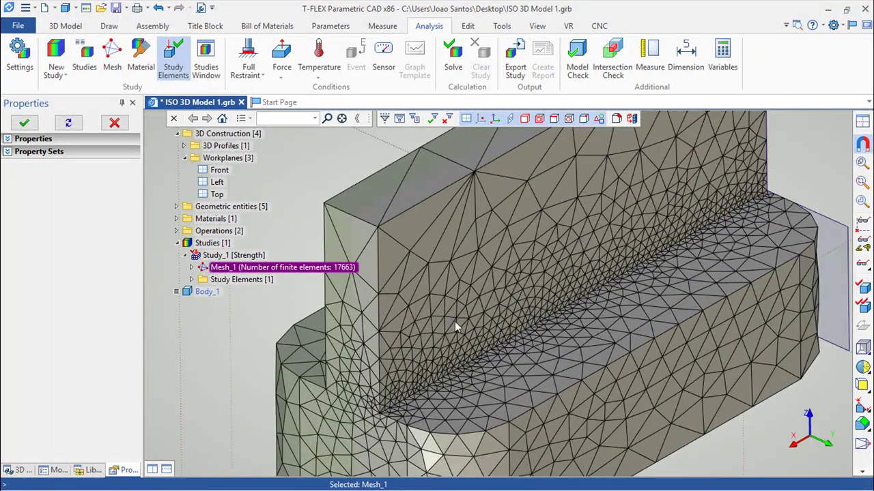
# Step: Set the global size propagation factor of Mesh_1 to 0 and regenerate the mesh
pyautogui.doubleClick(216, 268)
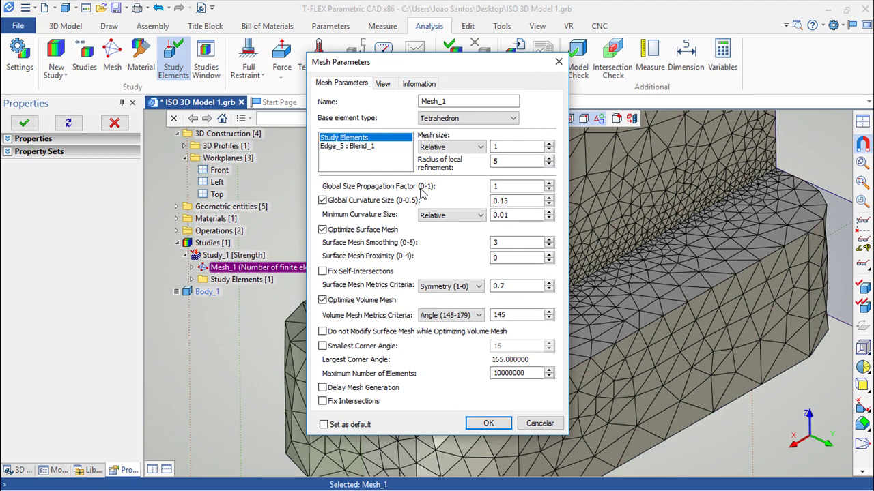
pyautogui.click(508, 201)
pyautogui.click(508, 187)
pyautogui.click(495, 187)
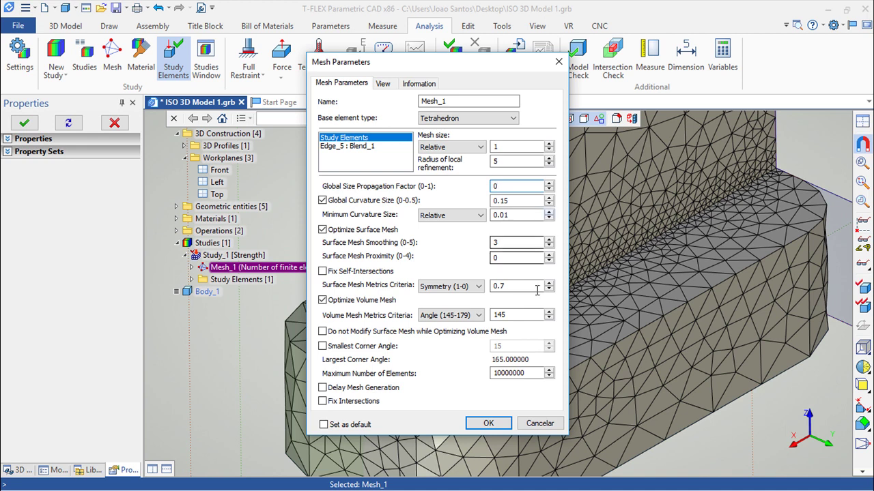
pyautogui.click(493, 424)
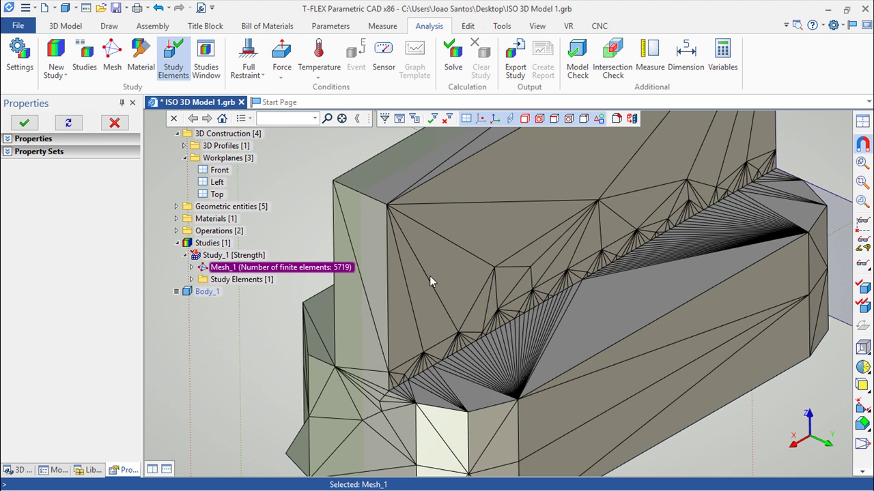
# Step: Set the global size propagation factor of Mesh_1 to 0.5 and regenerate the mesh
pyautogui.doubleClick(234, 270)
pyautogui.doubleClick(502, 186)
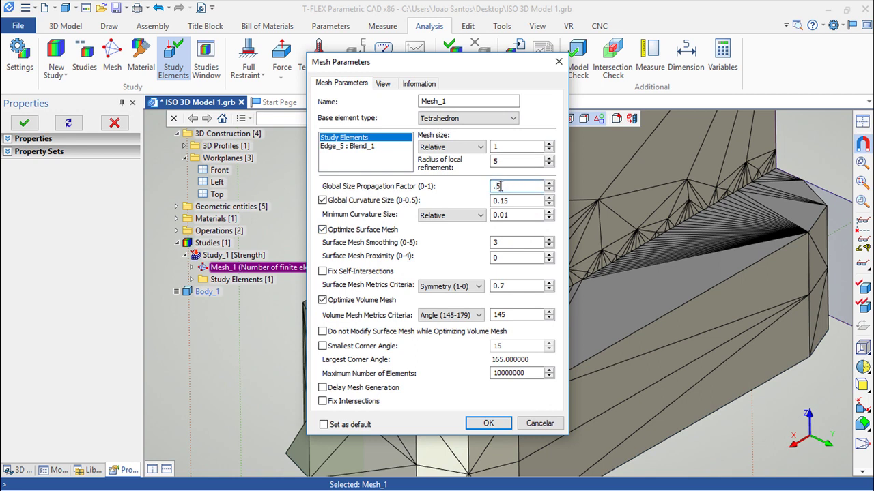
pyautogui.click(496, 424)
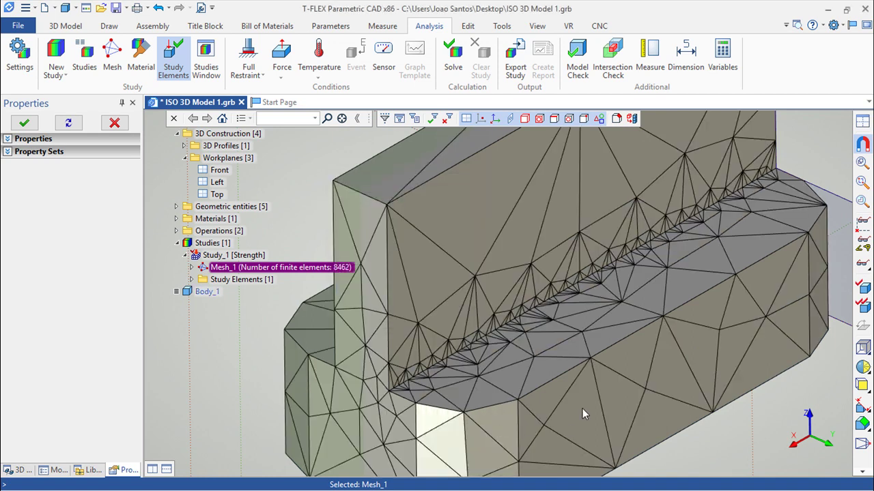
pyautogui.moveTo(529, 388); pyautogui.dragTo(332, 310, button='right')
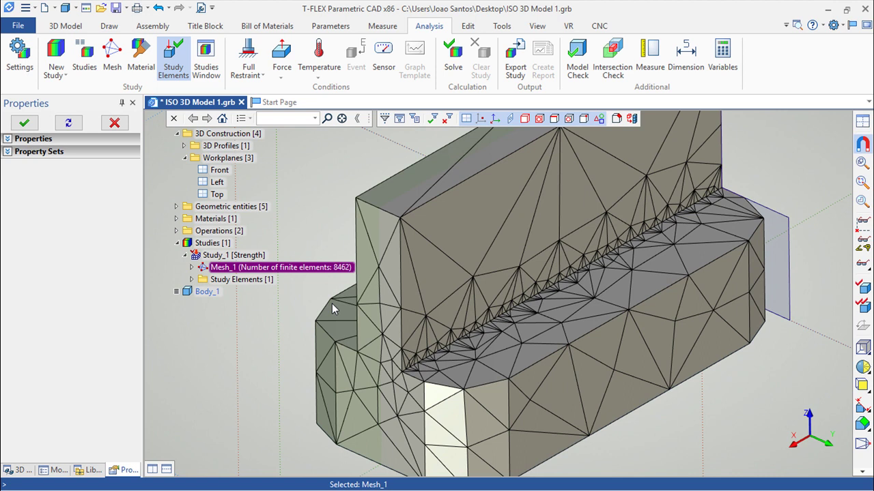
# Step: Raise the global size propagation factor of Mesh_1 to 1 and regenerate the mesh
pyautogui.doubleClick(297, 271)
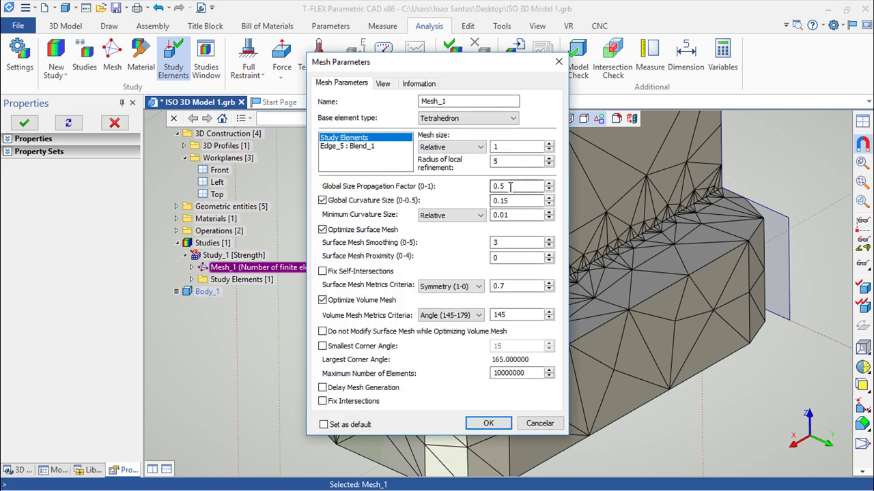
pyautogui.click(550, 185)
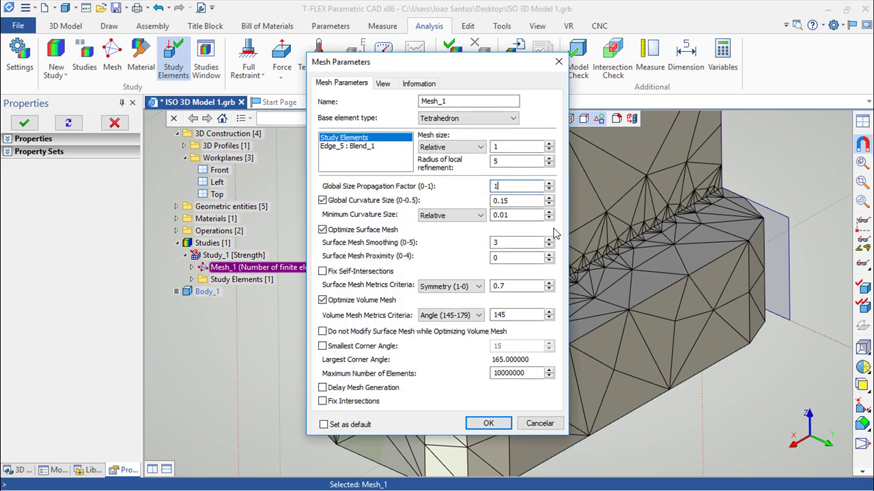
pyautogui.click(488, 424)
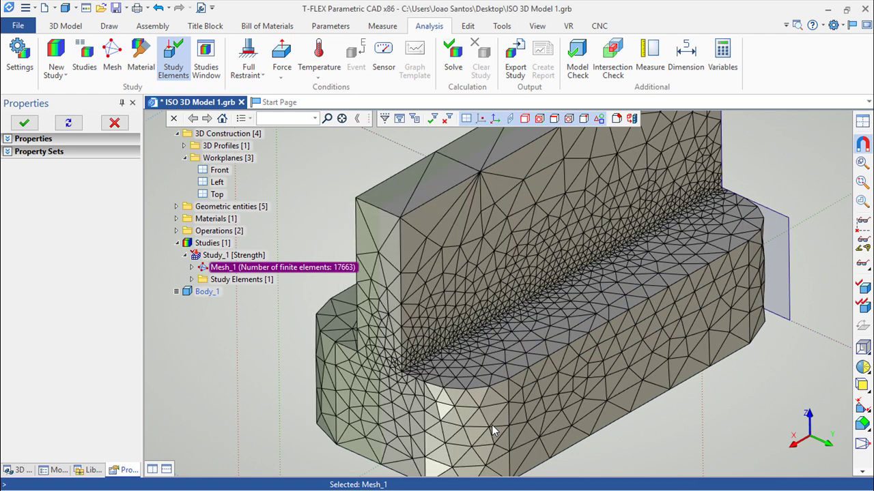
# Step: Turn off the global curvature size for the edge-refined Mesh_1, regenerate it and check the setting in its parameters
pyautogui.doubleClick(264, 271)
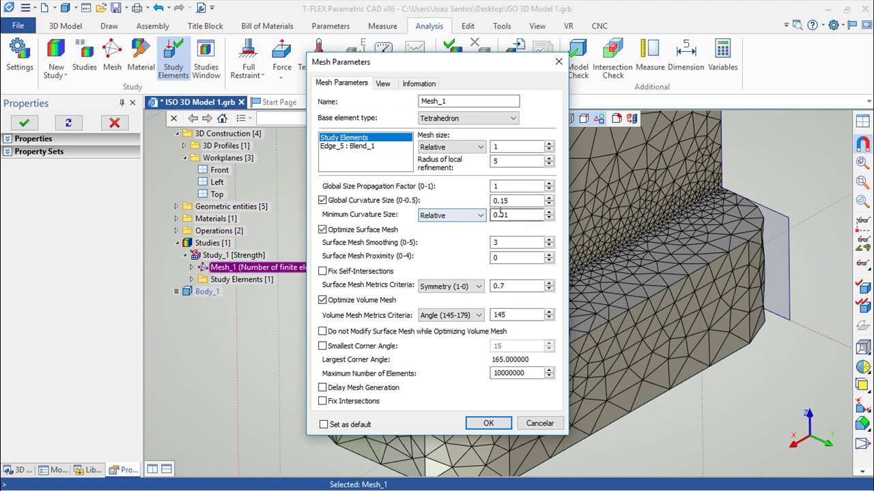
pyautogui.click(322, 201)
pyautogui.click(469, 423)
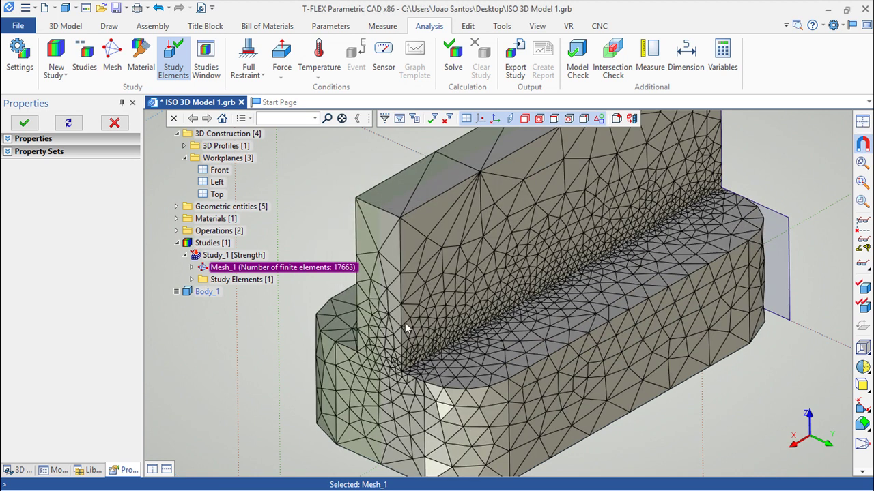
pyautogui.doubleClick(228, 269)
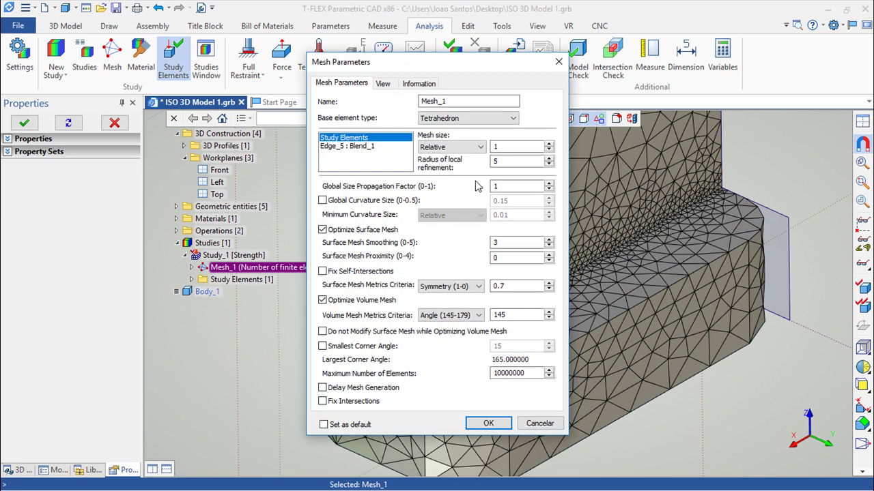
pyautogui.click(539, 429)
# Step: Delete Study_1 together with all its related elements
pyautogui.rightClick(222, 260)
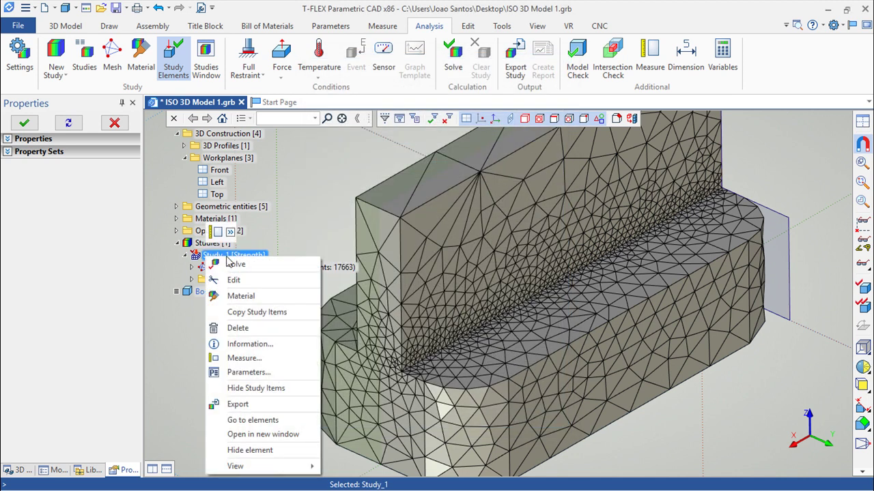
pyautogui.click(253, 327)
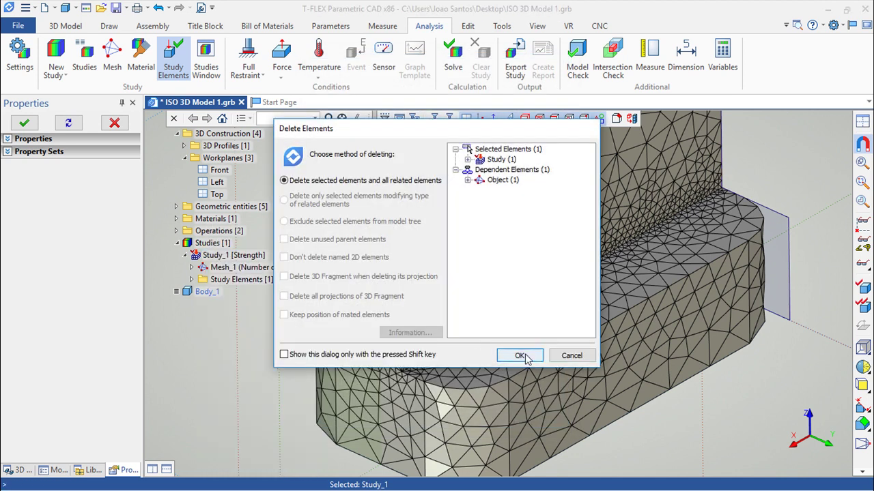
pyautogui.click(520, 356)
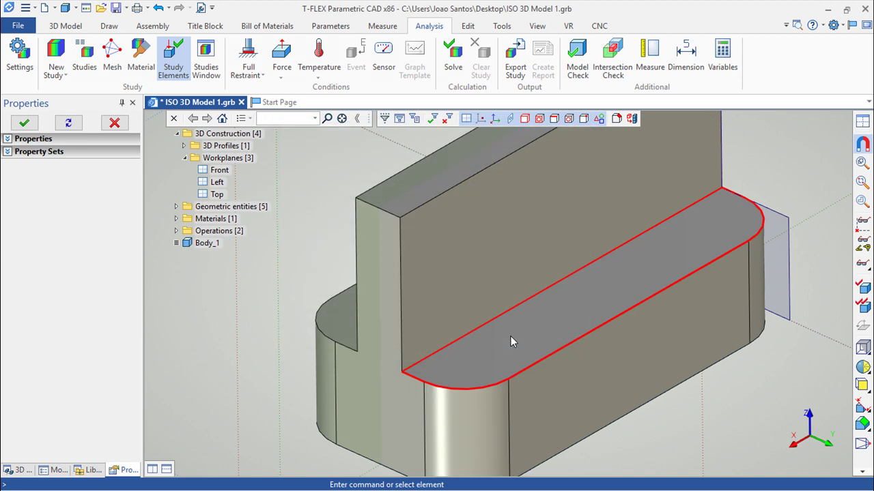
# Step: Create a fresh Static Strength study with Body_1 as its study element
pyautogui.click(64, 75)
pyautogui.click(71, 87)
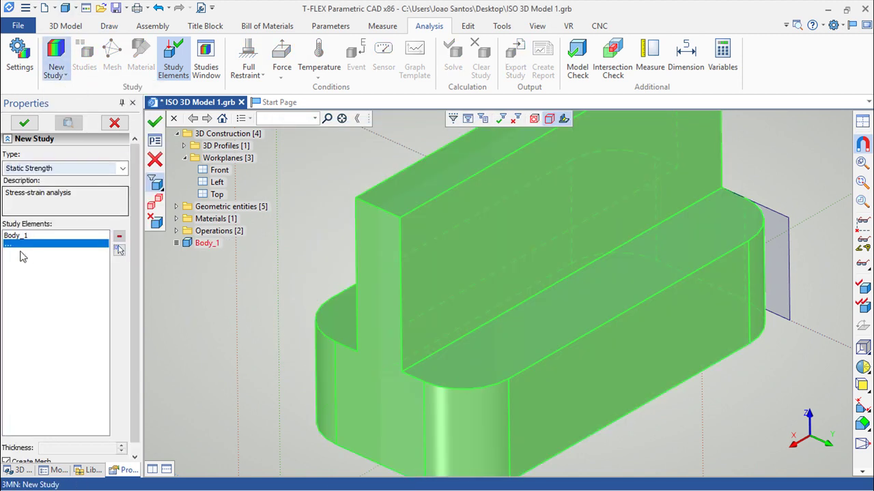
pyautogui.click(155, 124)
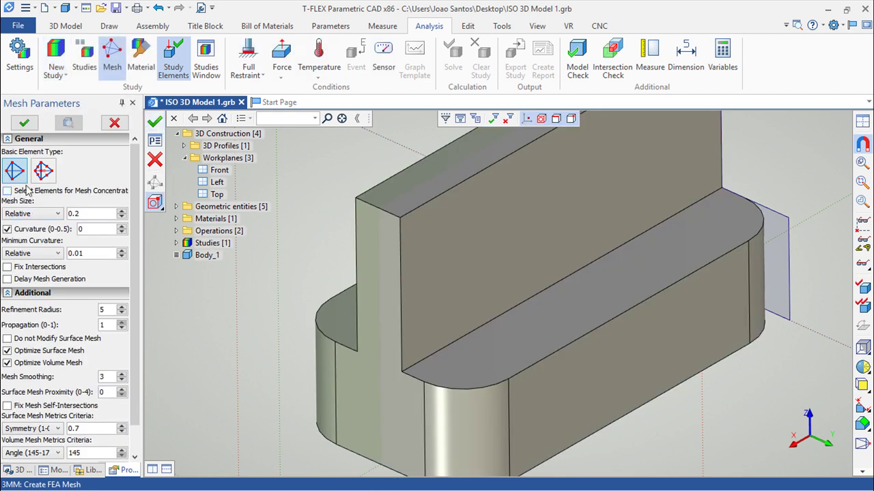
# Step: Generate a curvilinear tetrahedral mesh for the body with a relative size of 1
pyautogui.click(43, 172)
pyautogui.doubleClick(85, 213)
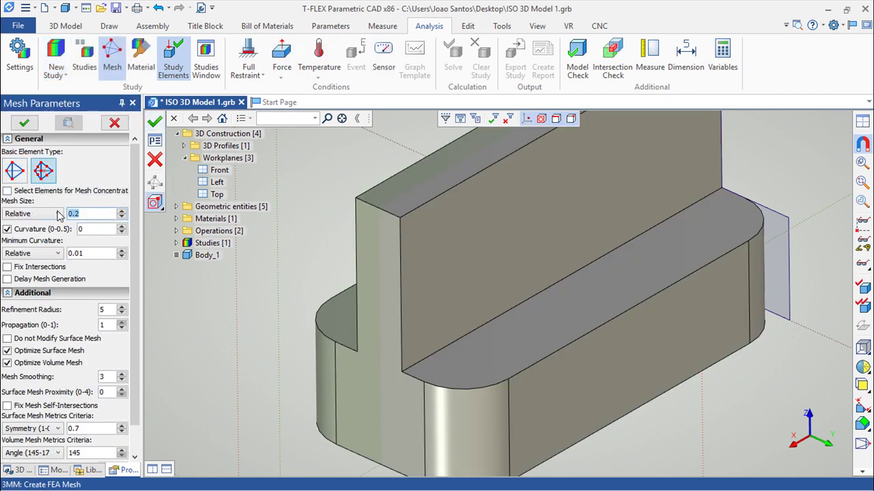
pyautogui.write('1')
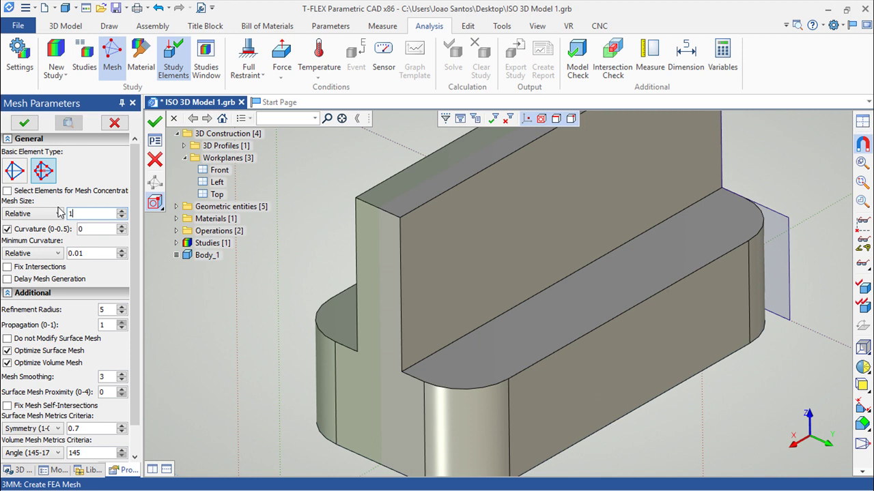
pyautogui.click(155, 122)
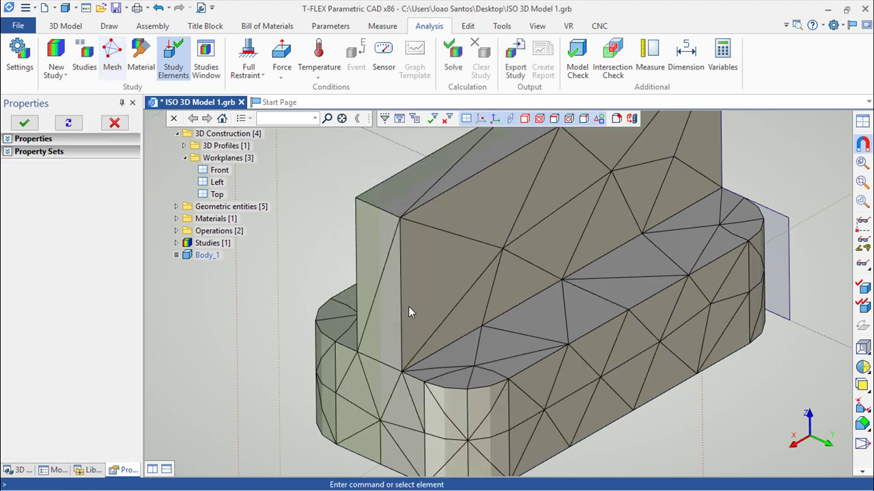
# Step: Disable the global curvature size of the curvilinear Mesh_1 and regenerate the mesh
pyautogui.scroll(-1, 358, 288)
pyautogui.moveTo(359, 286); pyautogui.dragTo(350, 223, button='middle')
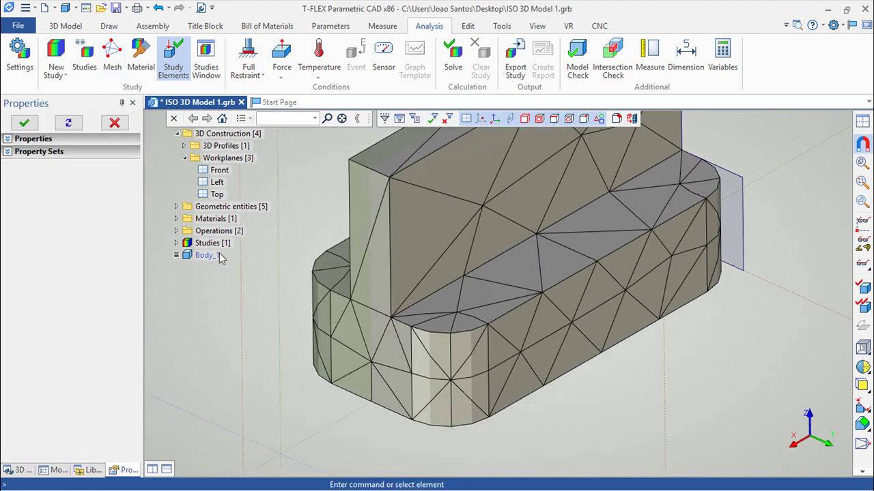
pyautogui.click(176, 243)
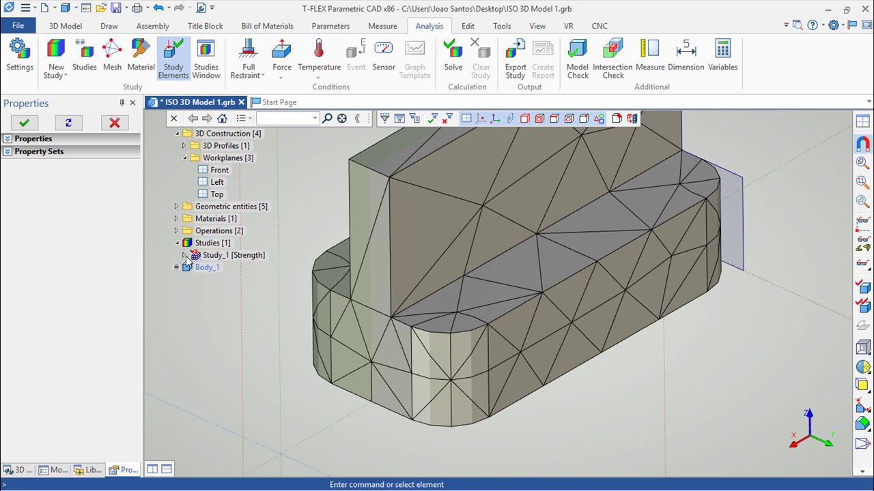
pyautogui.click(186, 255)
pyautogui.doubleClick(253, 267)
pyautogui.moveTo(471, 63); pyautogui.dragTo(237, 78)
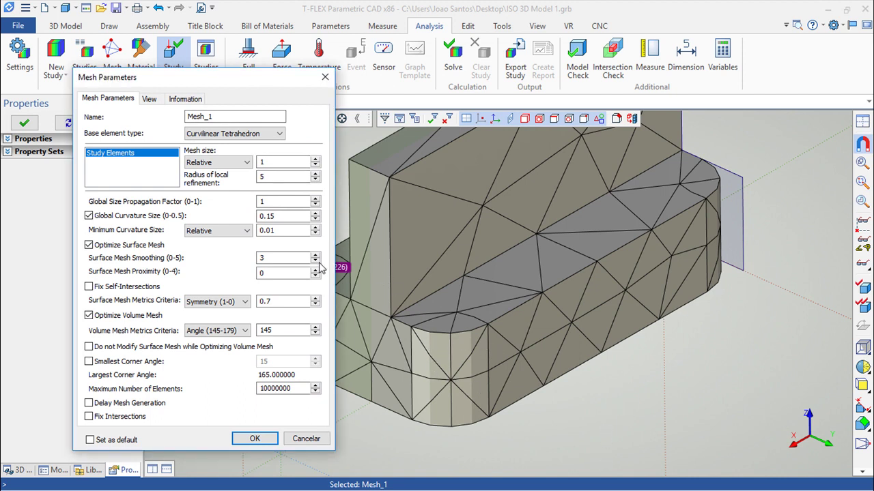
pyautogui.click(89, 216)
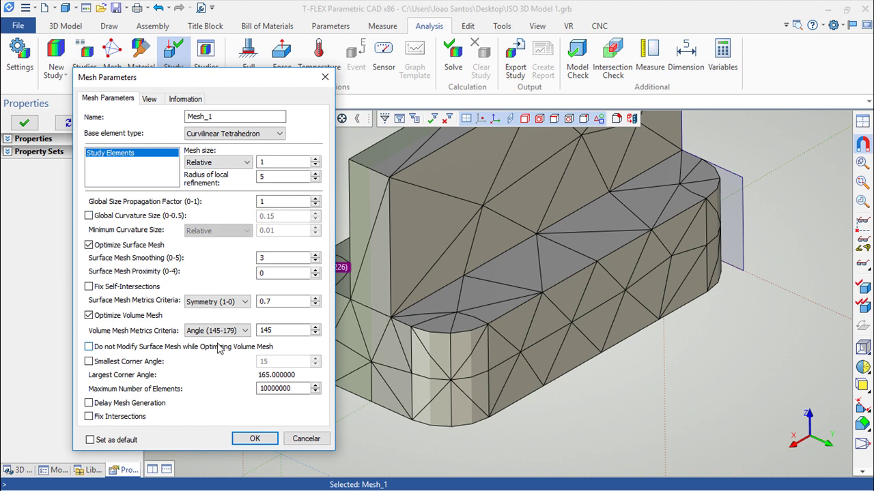
pyautogui.click(252, 439)
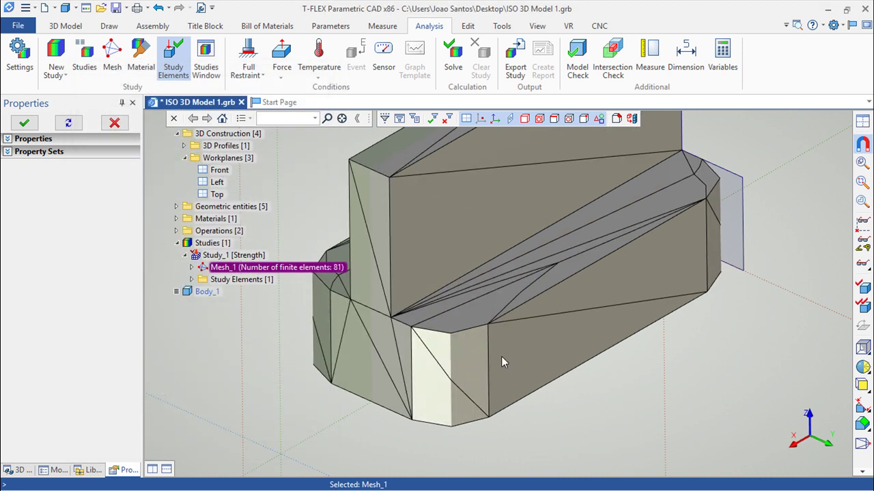
# Step: Re-enable the global curvature size of Mesh_1, set it to 0.05 and regenerate the mesh
pyautogui.doubleClick(235, 267)
pyautogui.click(322, 201)
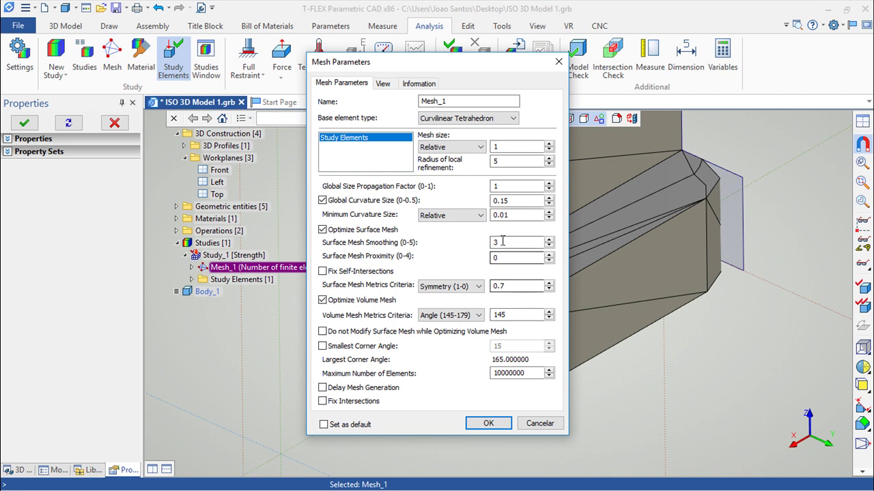
pyautogui.doubleClick(519, 201)
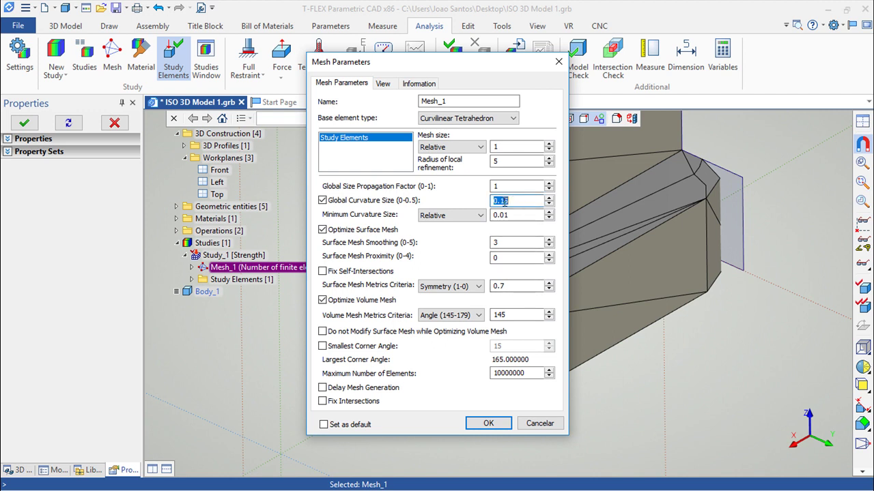
pyautogui.write('.05')
pyautogui.moveTo(540, 202); pyautogui.dragTo(476, 208)
pyautogui.press('BackSpace')
pyautogui.press('BackSpace')
pyautogui.write('.05')
pyautogui.click(486, 422)
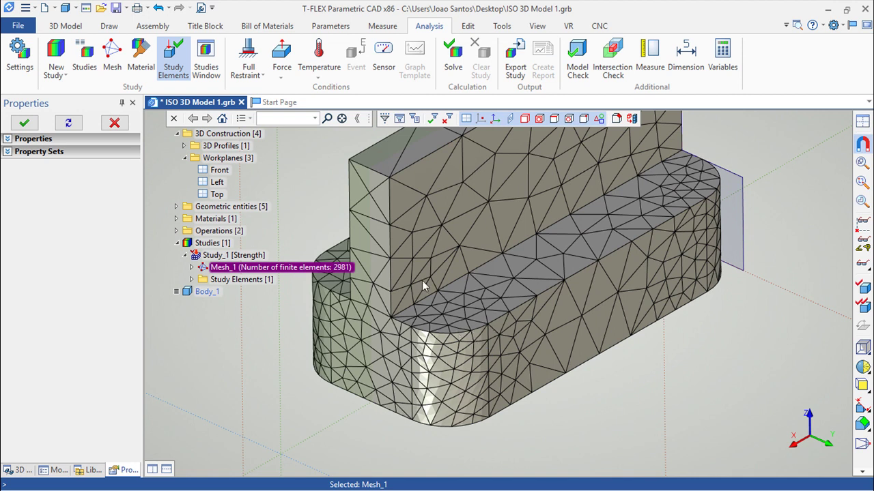
# Step: Set the global curvature size of Mesh_1 to 0.15 and regenerate the mesh
pyautogui.doubleClick(247, 268)
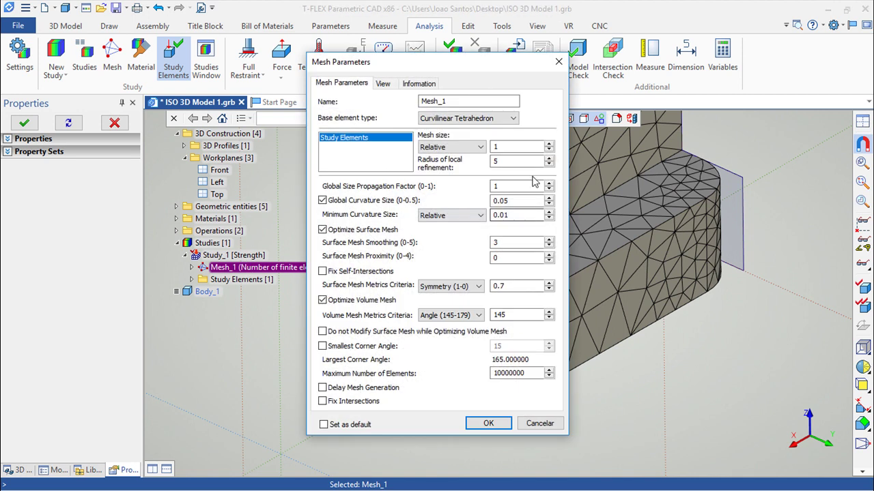
pyautogui.doubleClick(515, 199)
pyautogui.write('0.5')
pyautogui.press('Return')
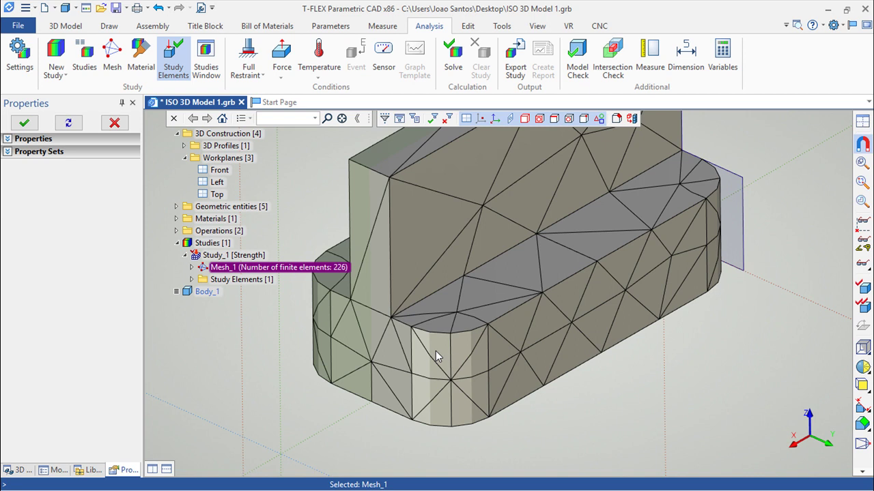
# Step: Review the optimization, metrics criteria, corner angle and maximum element count settings of Mesh_1, along with its view mode
pyautogui.doubleClick(252, 271)
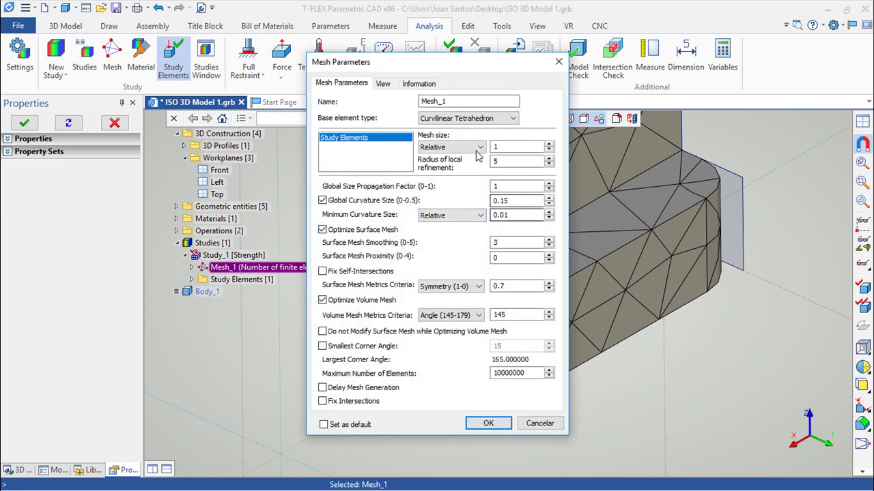
pyautogui.moveTo(467, 63); pyautogui.dragTo(310, 85)
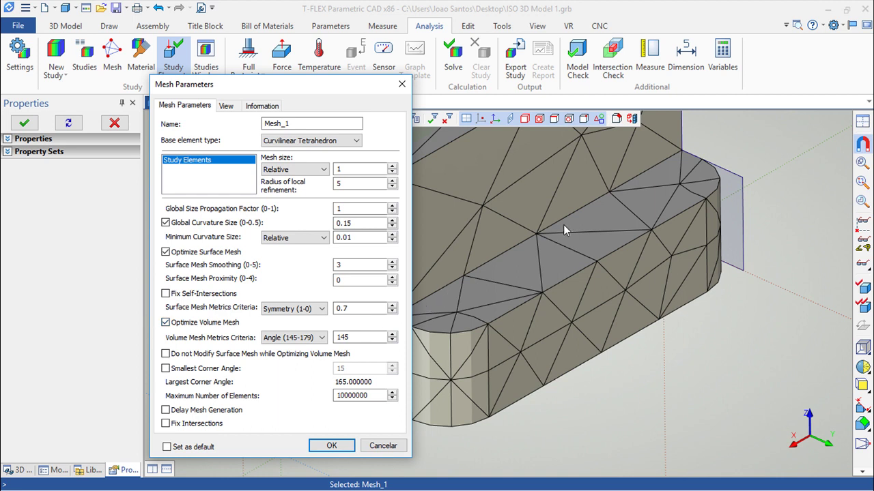
pyautogui.click(227, 107)
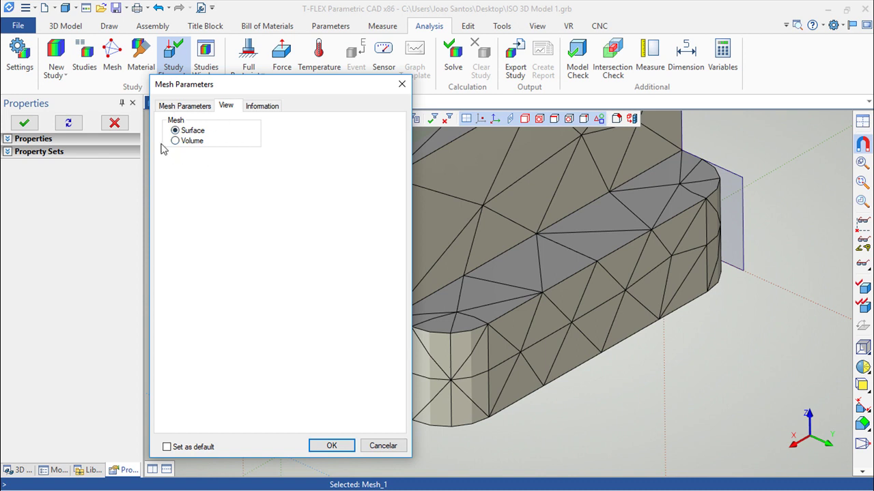
pyautogui.click(184, 106)
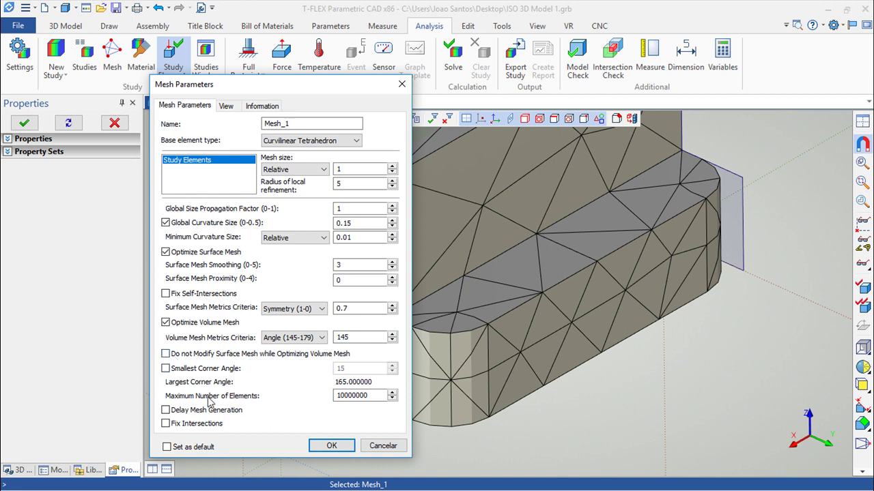
pyautogui.click(373, 396)
pyautogui.doubleClick(361, 399)
pyautogui.keyDown('shift'); pyautogui.click(349, 400); pyautogui.keyUp('shift')
pyautogui.moveTo(349, 400); pyautogui.dragTo(369, 397)
pyautogui.click(369, 397)
# Step: Examine the surface and volume display options and the element statistics of Mesh_1, leaving its parameters without applying changes
pyautogui.click(230, 108)
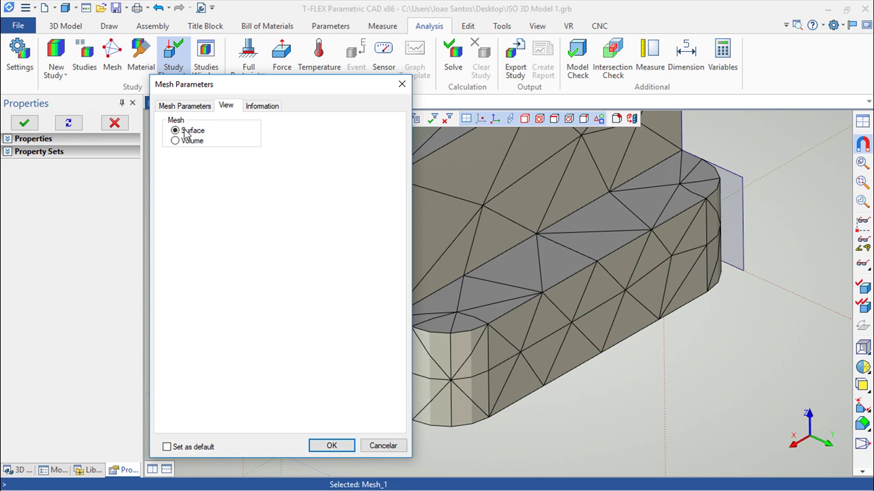
pyautogui.click(262, 107)
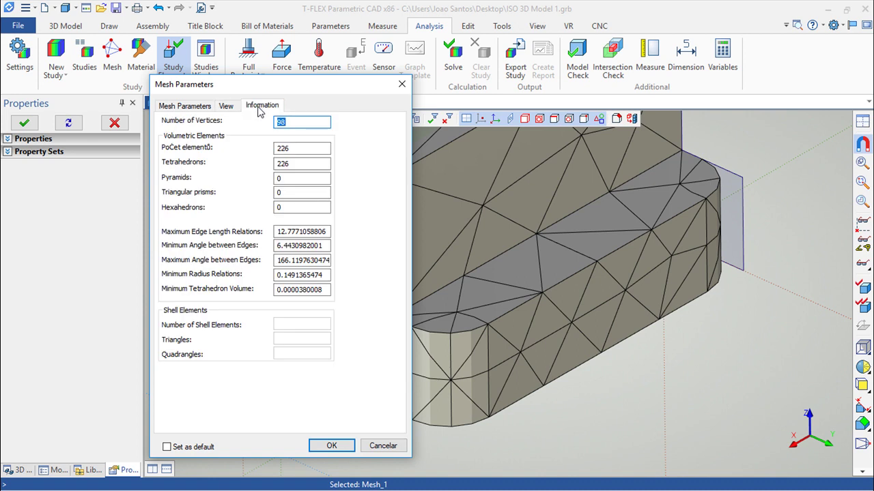
pyautogui.click(299, 123)
pyautogui.click(183, 107)
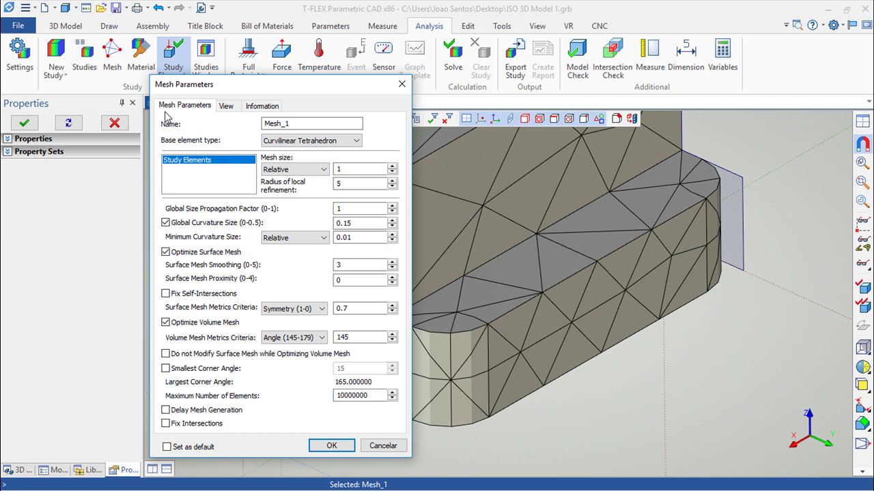
pyautogui.click(383, 446)
pyautogui.moveTo(485, 328); pyautogui.dragTo(541, 449, button='right')
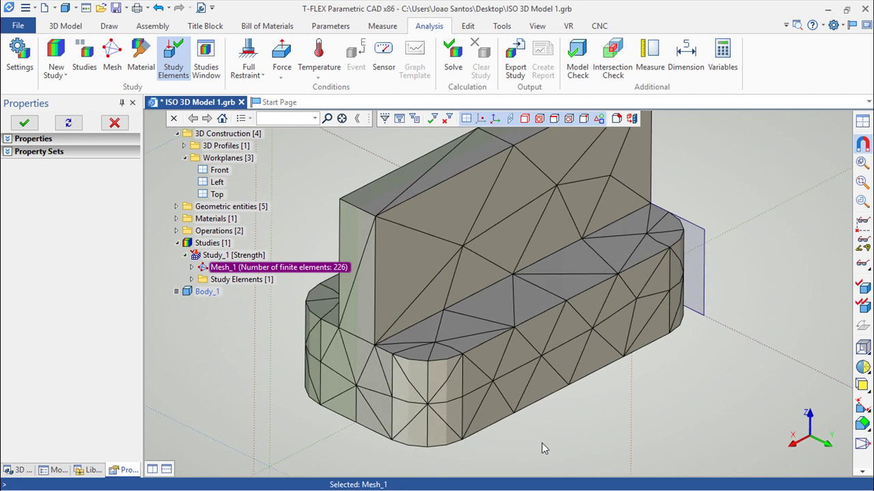